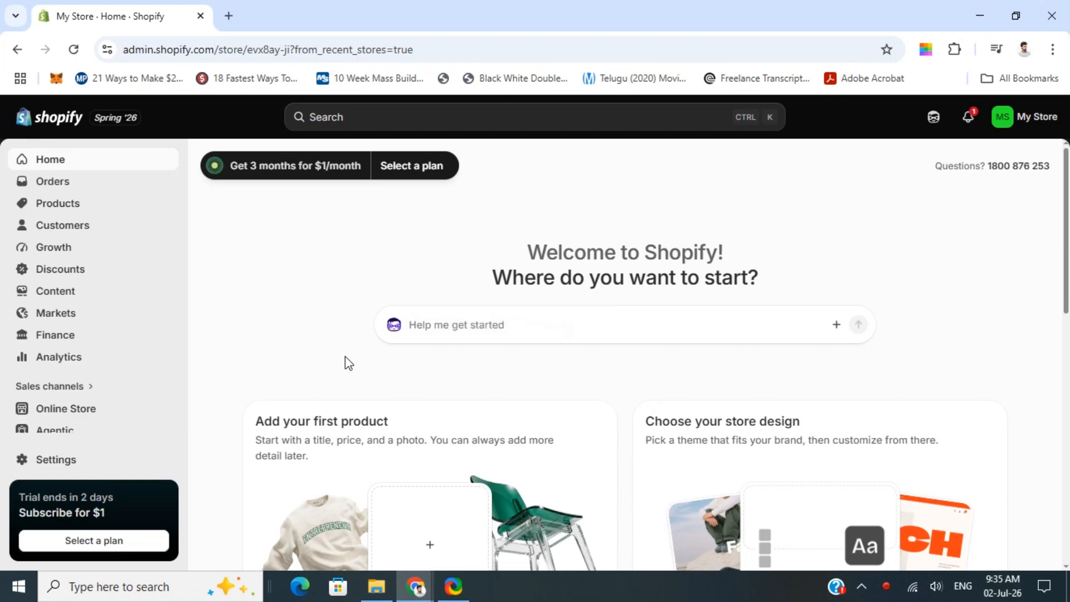
Step: Look over the home page's setup cards and the admin navigation, including sales channels and apps
{"action": "scroll", "coordinate": [345, 357], "scroll_direction": "down", "scroll_amount": 2}
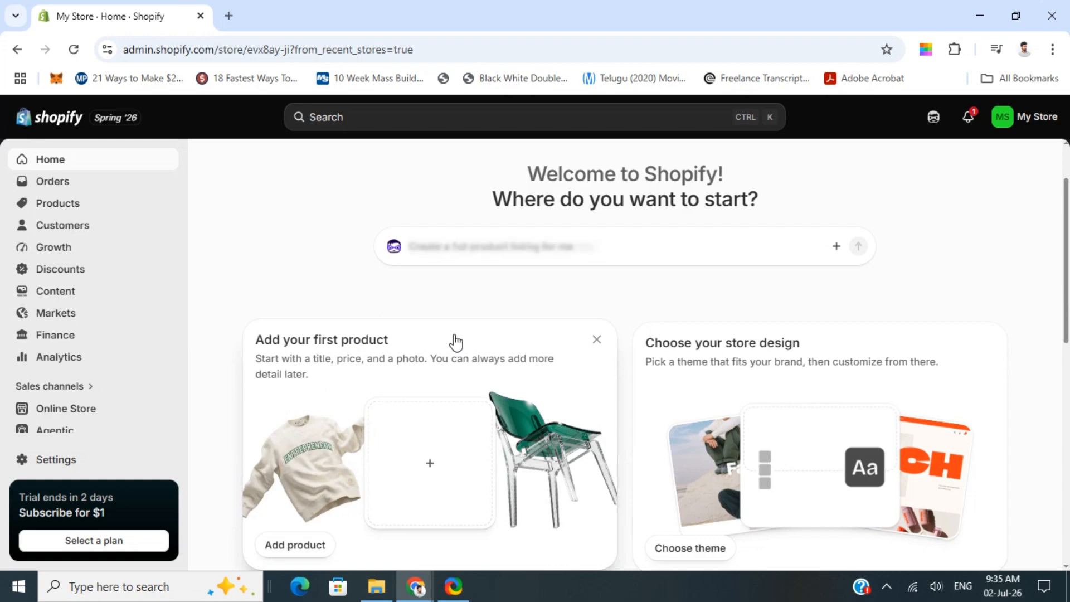
{"action": "scroll", "coordinate": [485, 358], "scroll_direction": "down", "scroll_amount": 1}
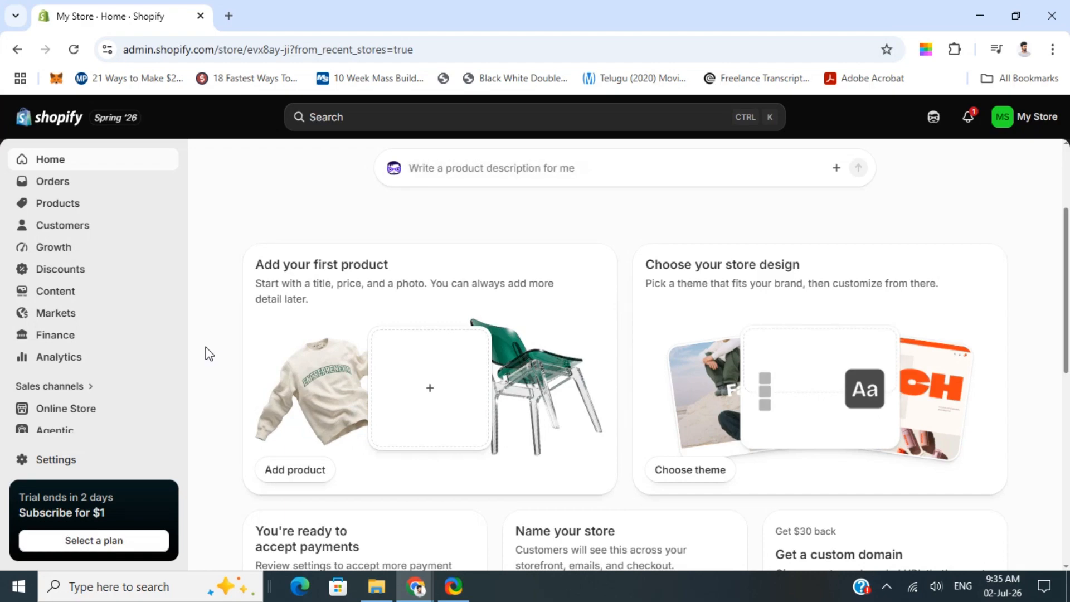
{"action": "scroll", "coordinate": [222, 368], "scroll_direction": "up", "scroll_amount": 2}
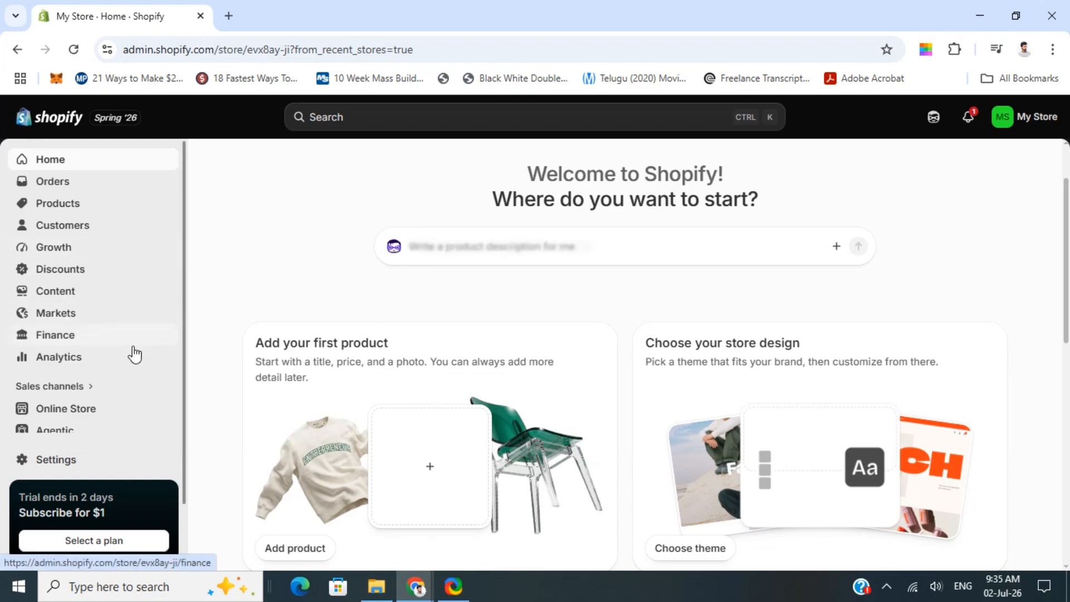
{"action": "scroll", "coordinate": [131, 354], "scroll_direction": "down", "scroll_amount": 2}
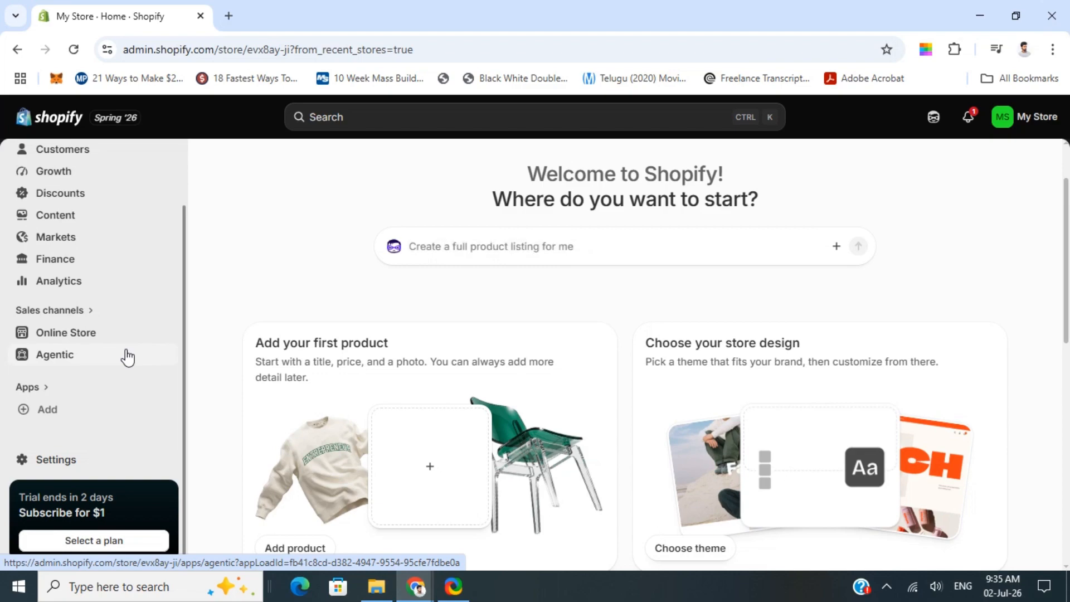
{"action": "scroll", "coordinate": [289, 390], "scroll_direction": "down", "scroll_amount": 2}
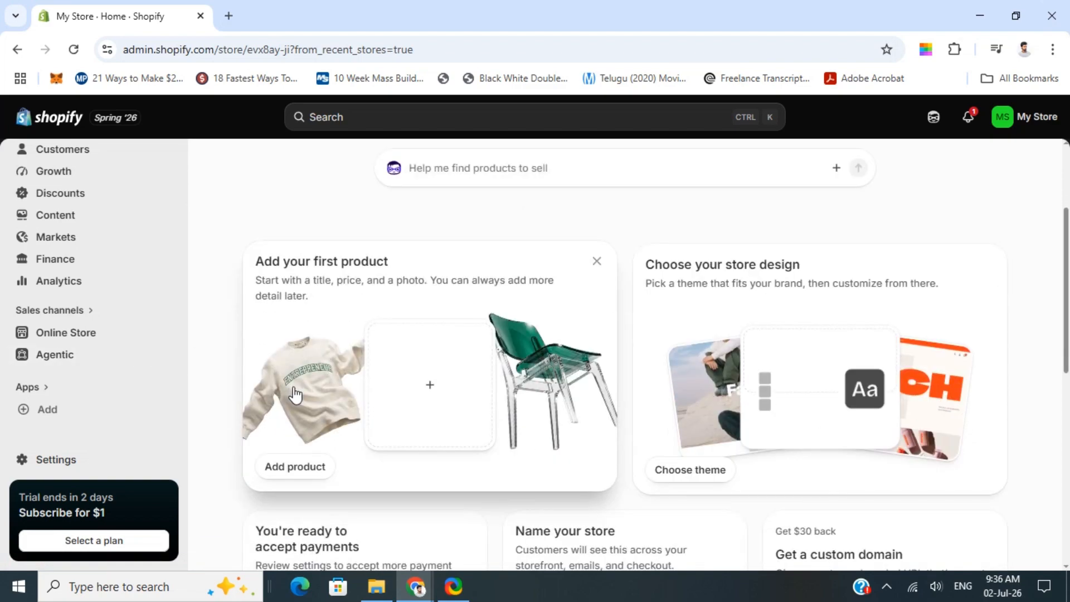
{"action": "scroll", "coordinate": [295, 394], "scroll_direction": "down", "scroll_amount": 1}
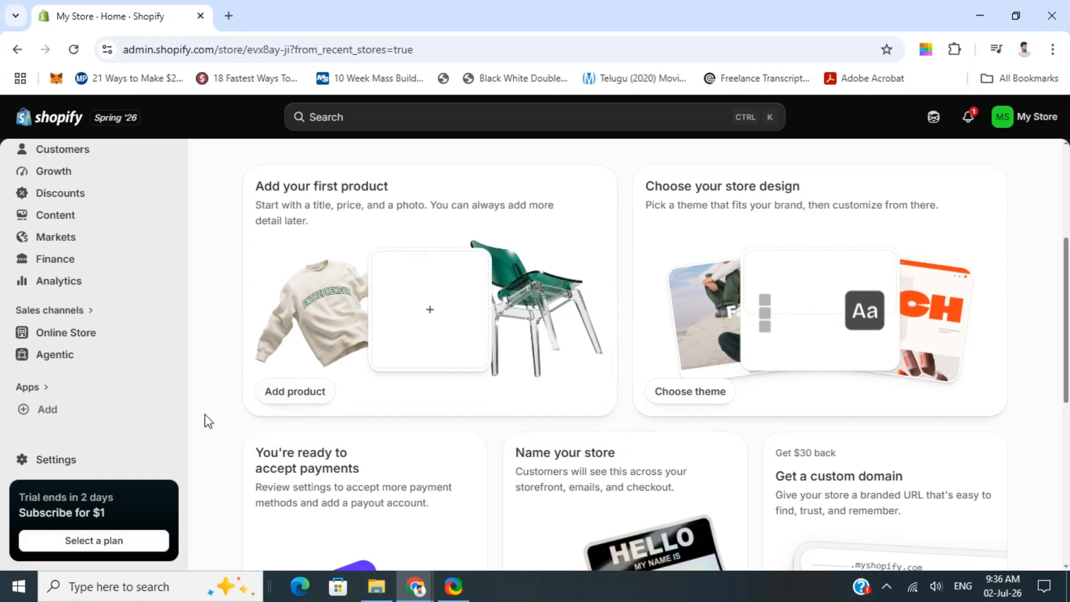
{"action": "scroll", "coordinate": [206, 420], "scroll_direction": "down", "scroll_amount": 5}
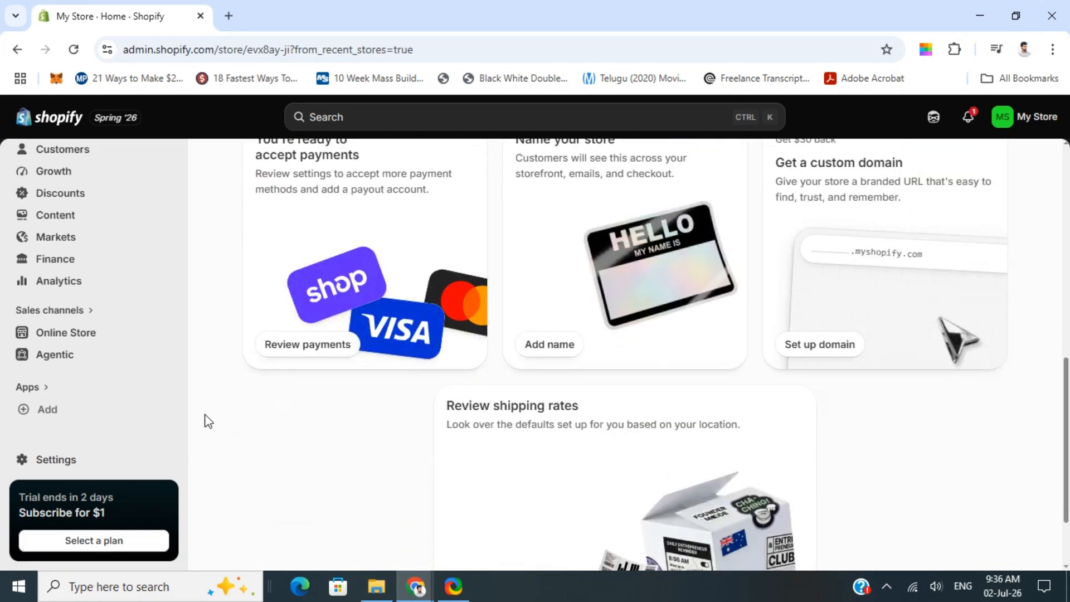
{"action": "scroll", "coordinate": [207, 418], "scroll_direction": "up", "scroll_amount": 6}
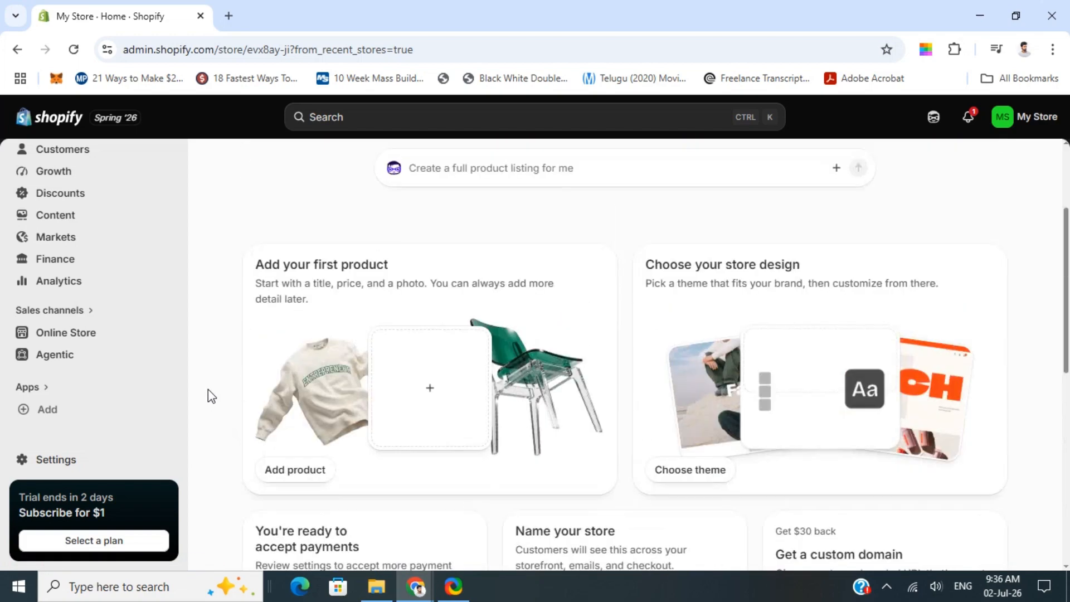
{"action": "scroll", "coordinate": [257, 351], "scroll_direction": "up", "scroll_amount": 3}
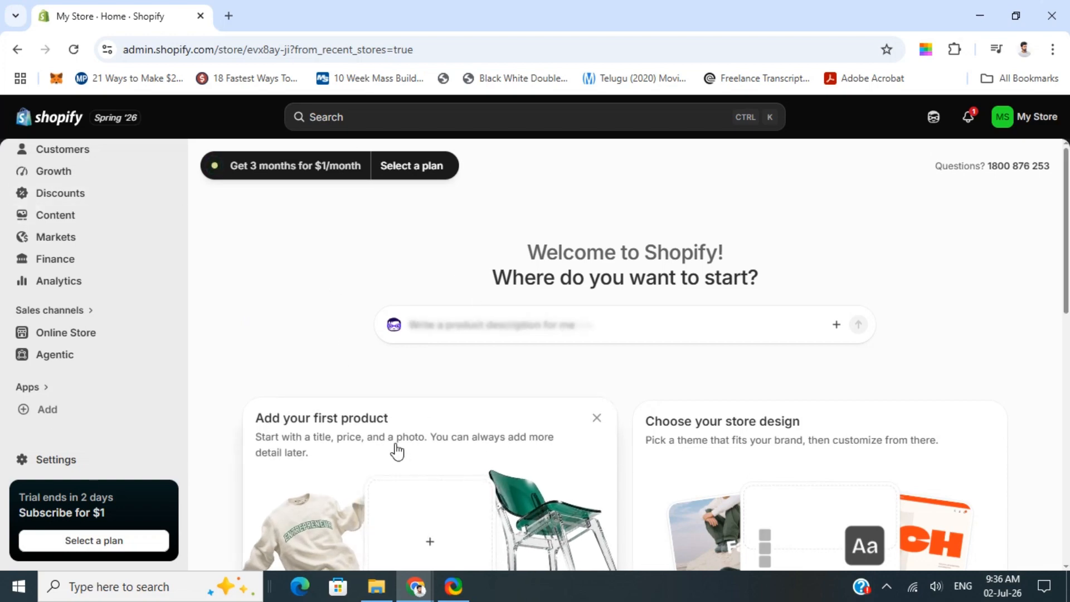
{"action": "scroll", "coordinate": [89, 355], "scroll_direction": "up", "scroll_amount": 2}
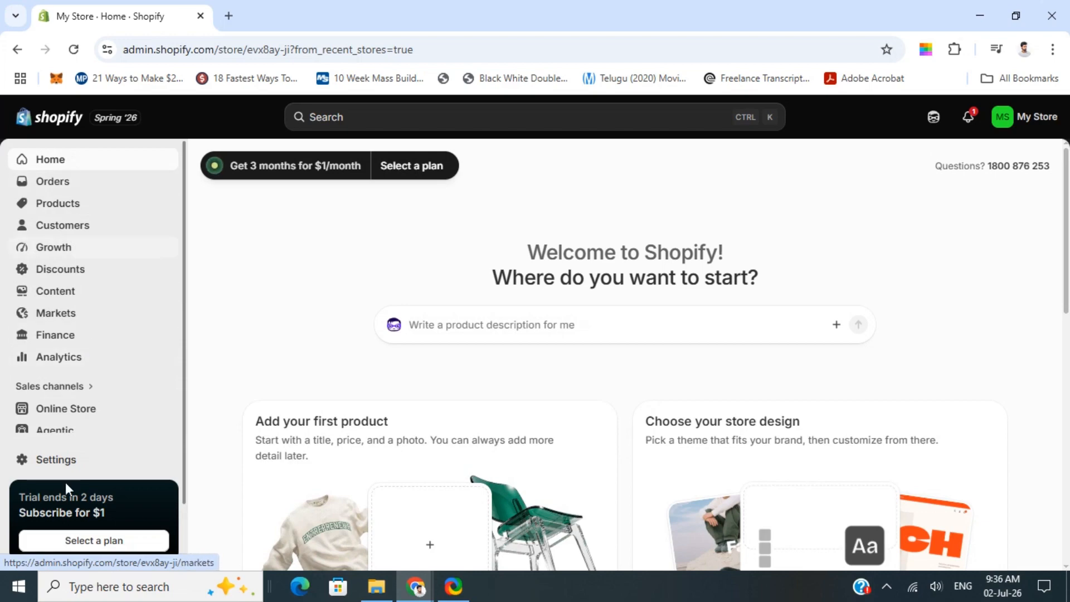
Step: Start a new product in the store's product catalog and title it "lipstick"
{"action": "left_click", "coordinate": [49, 207]}
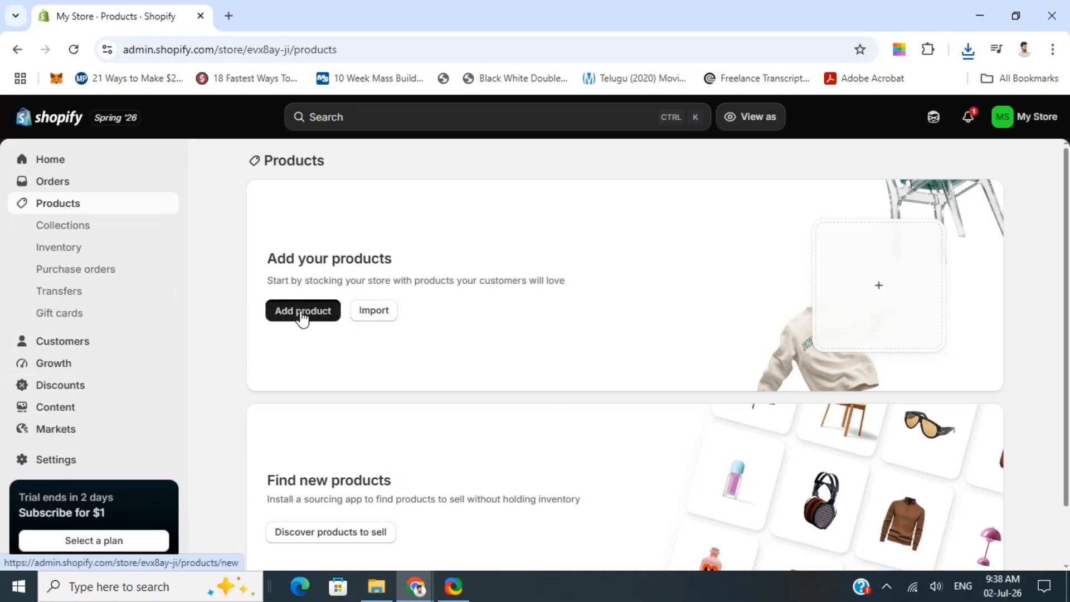
{"action": "left_click", "coordinate": [302, 316]}
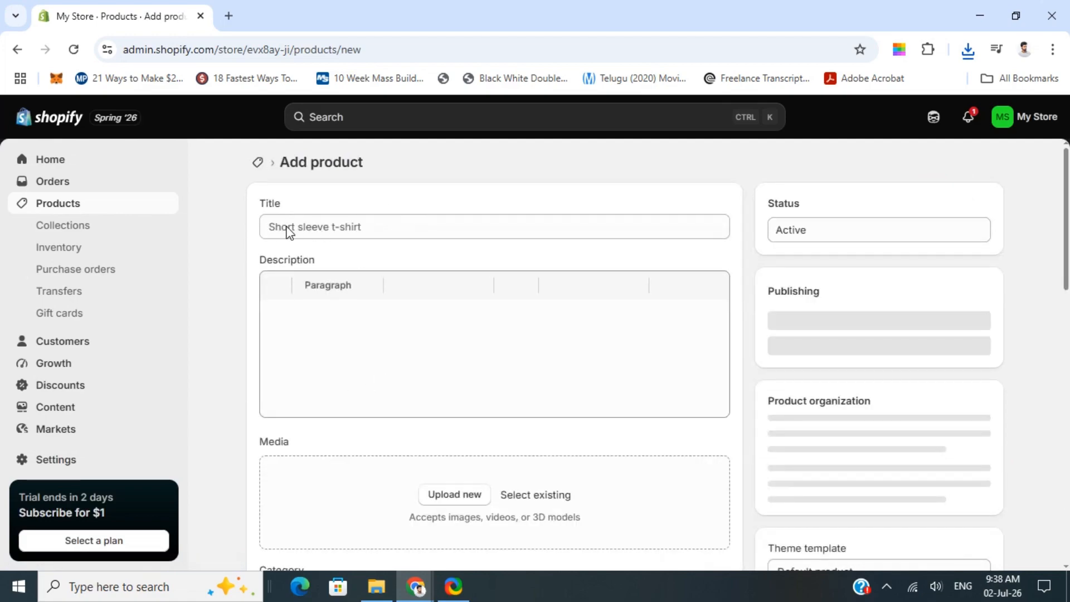
{"action": "left_click", "coordinate": [283, 229]}
{"action": "type", "text": "I"}
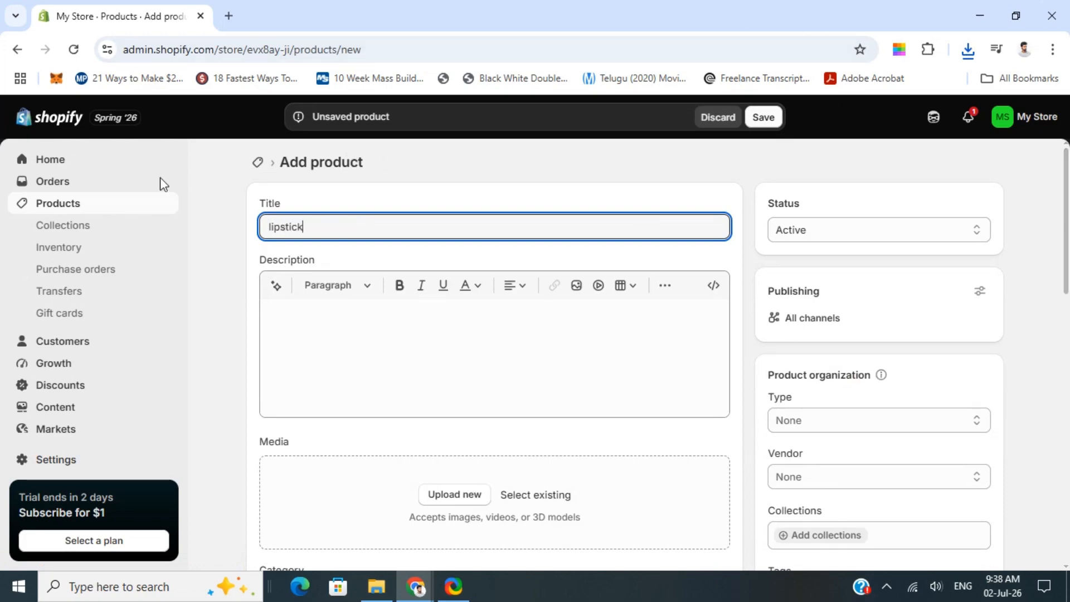
Step: Enter "lipstick" as the product description, leaving the AI text helper unused
{"action": "left_click", "coordinate": [292, 323]}
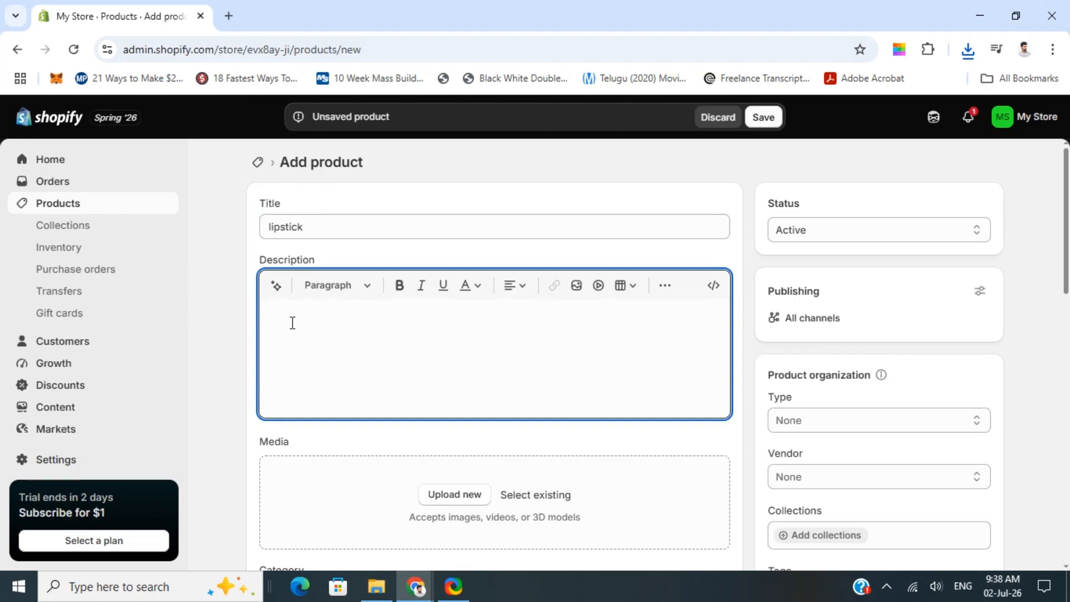
{"action": "left_click", "coordinate": [276, 287]}
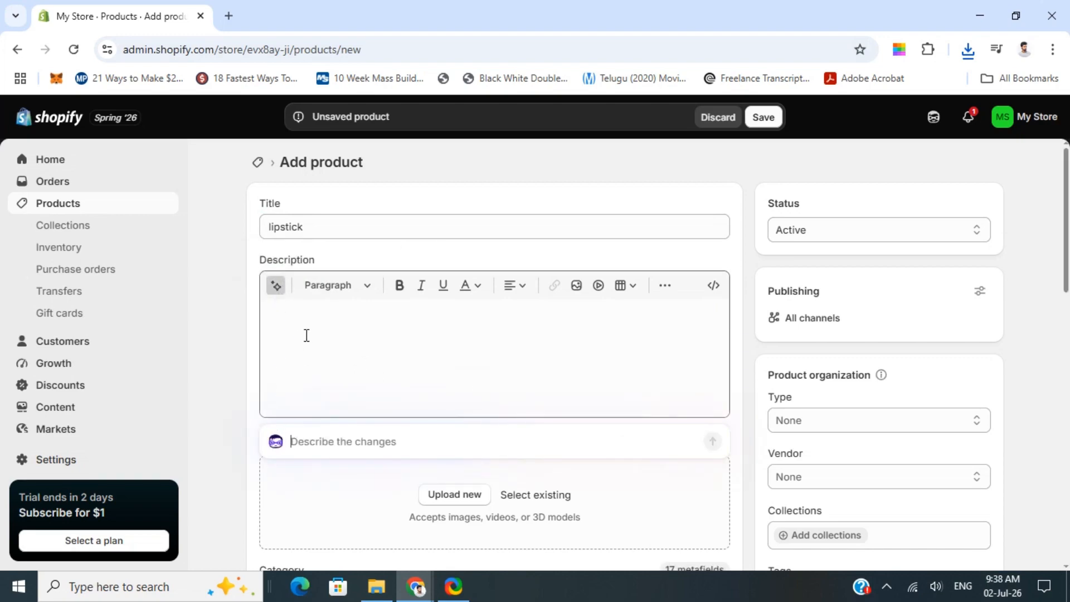
{"action": "left_click", "coordinate": [304, 348]}
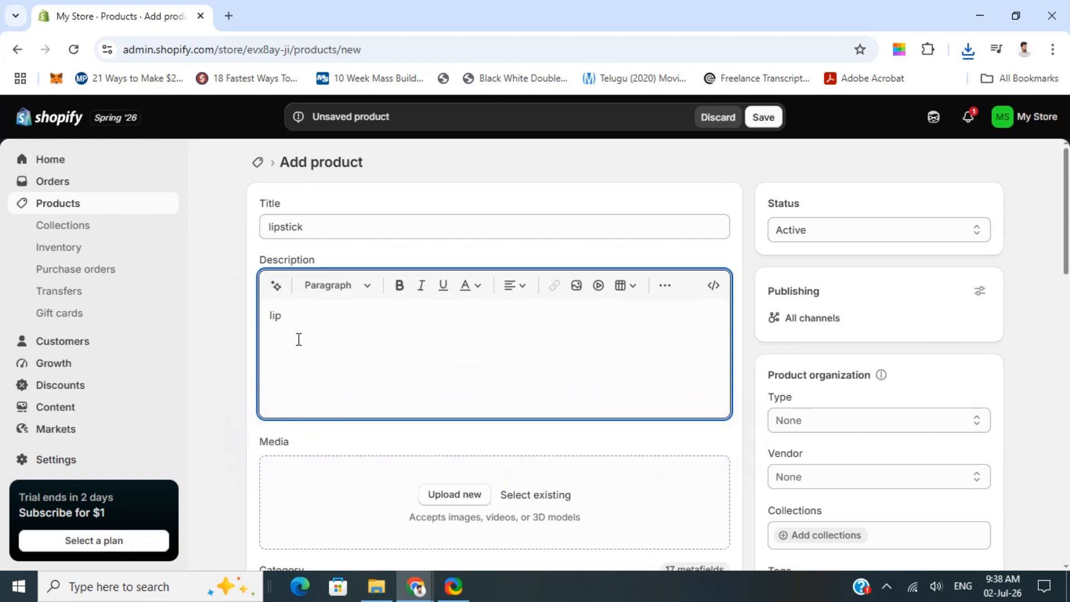
{"action": "type", "text": "lipstick"}
{"action": "left_click", "coordinate": [276, 286]}
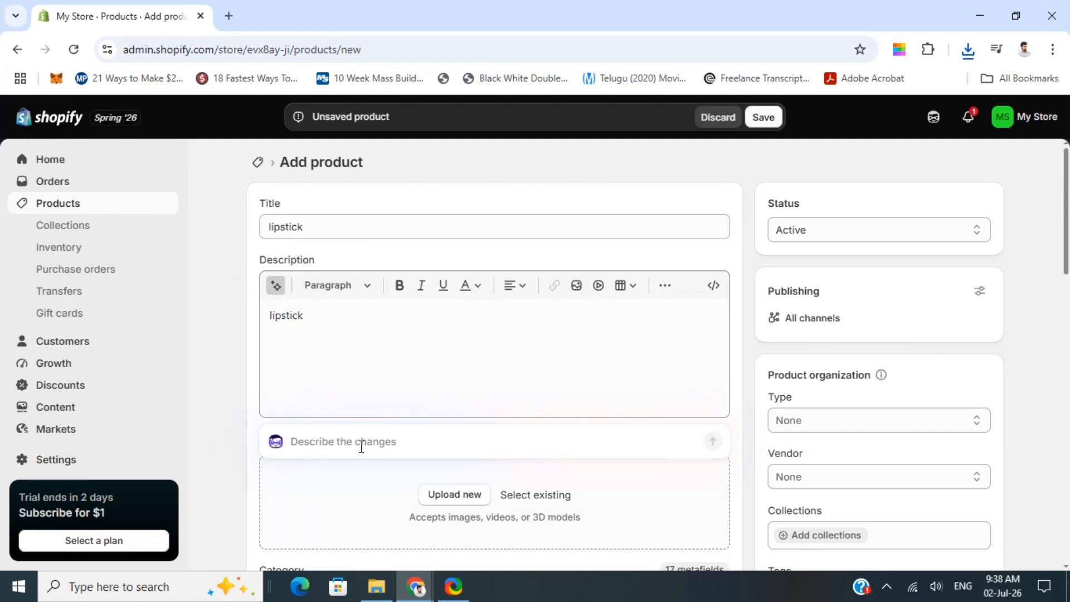
{"action": "left_click", "coordinate": [304, 476]}
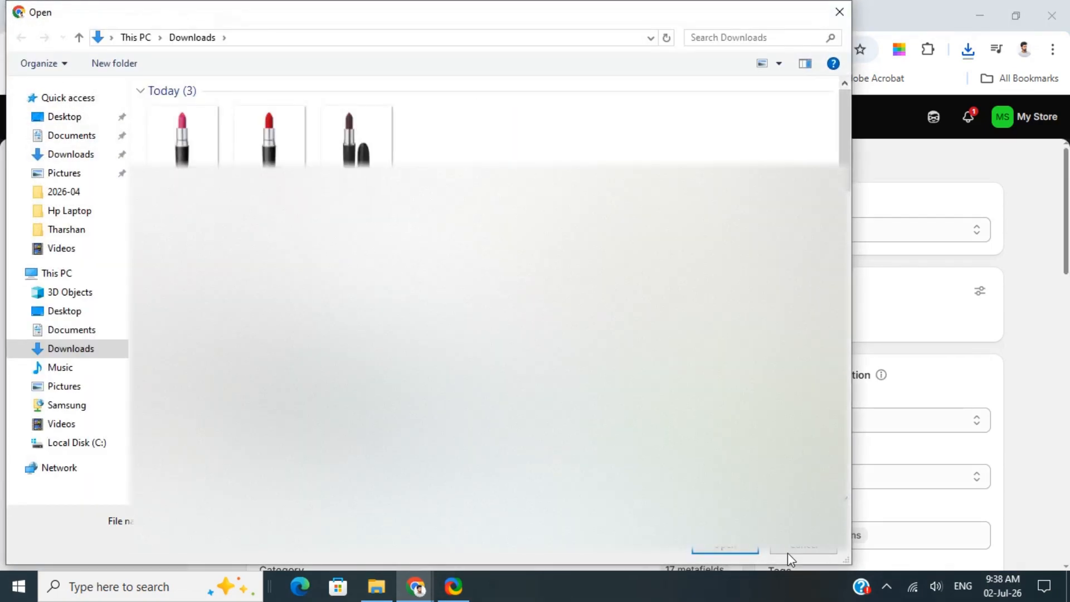
{"action": "left_click", "coordinate": [794, 549]}
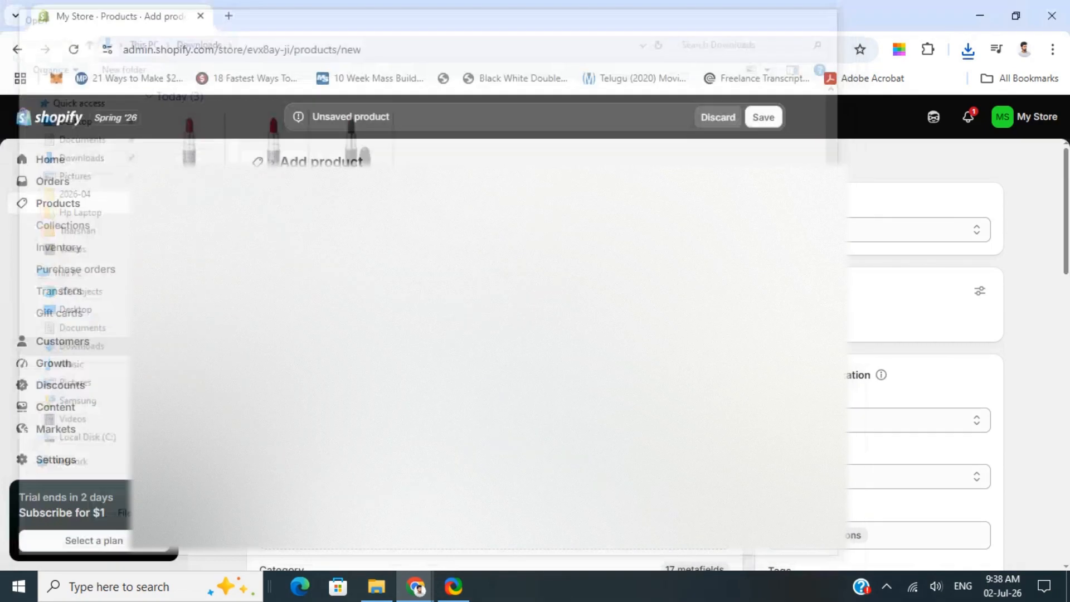
Step: Upload the dark lipstick picture images.jfif from the Downloads folder as the product's media
{"action": "scroll", "coordinate": [330, 388], "scroll_direction": "down", "scroll_amount": 3}
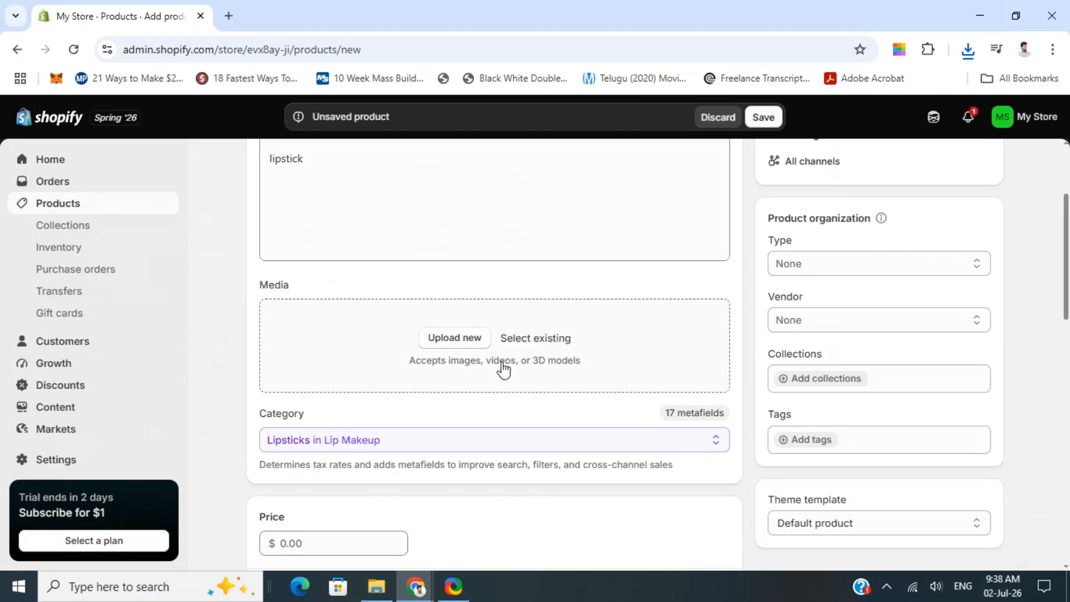
{"action": "scroll", "coordinate": [330, 361], "scroll_direction": "up", "scroll_amount": 3}
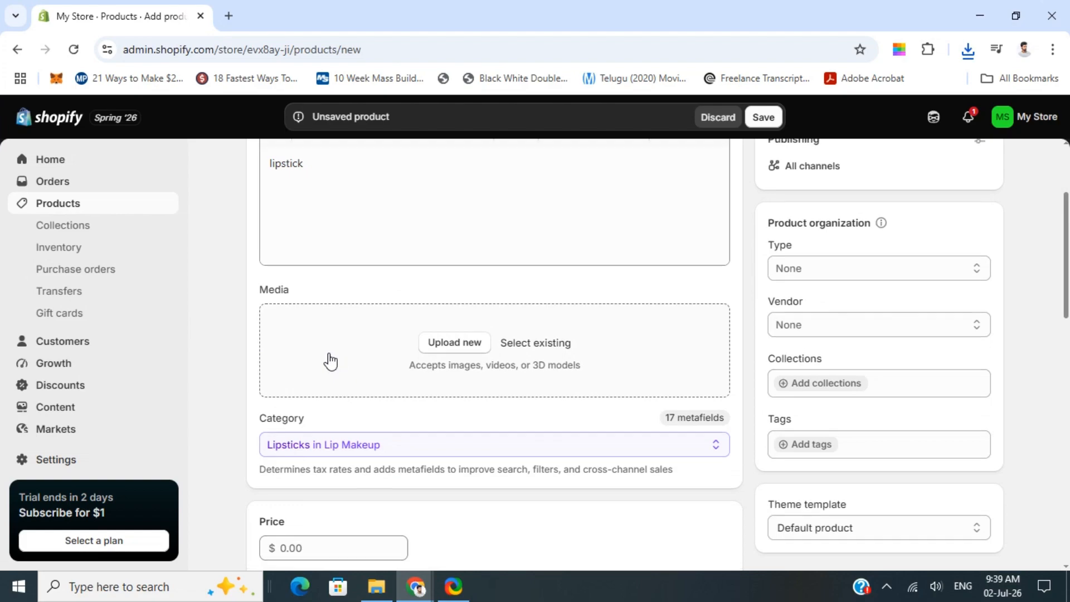
{"action": "scroll", "coordinate": [330, 362], "scroll_direction": "down", "scroll_amount": 3}
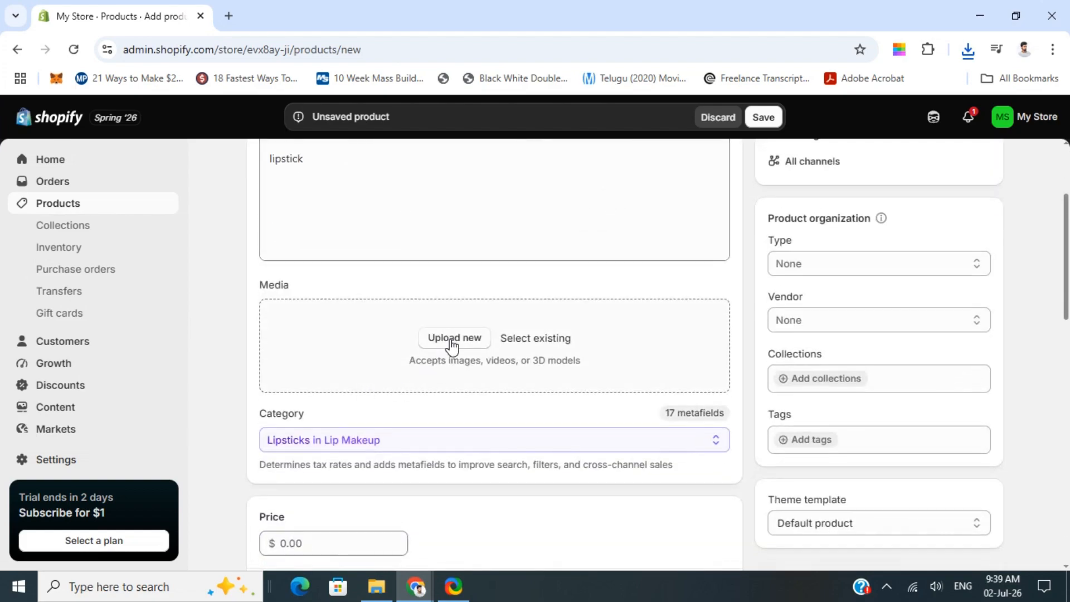
{"action": "left_click", "coordinate": [452, 344]}
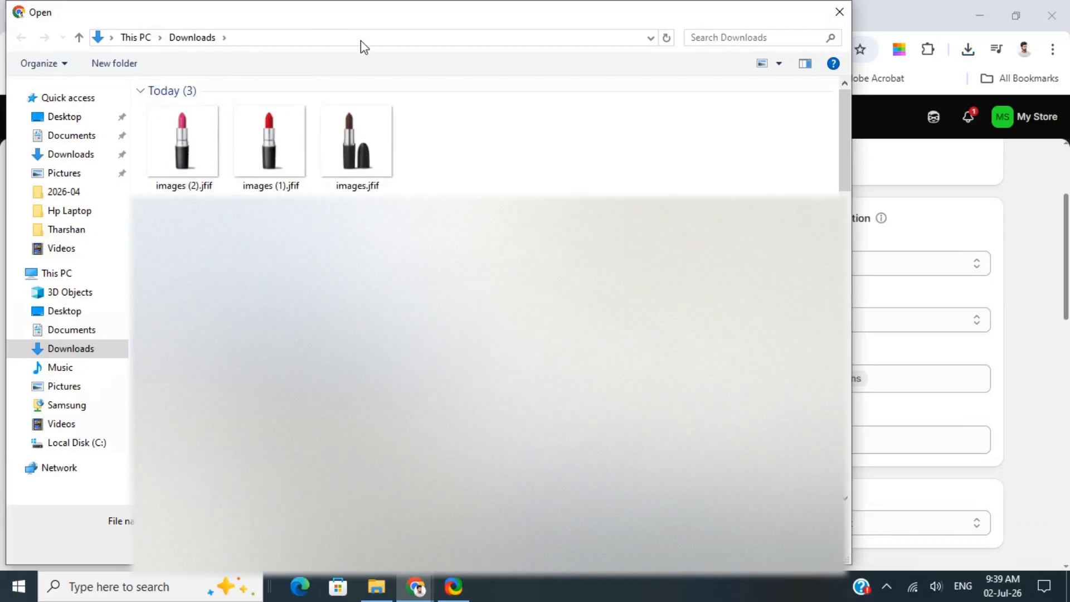
{"action": "left_click", "coordinate": [359, 152]}
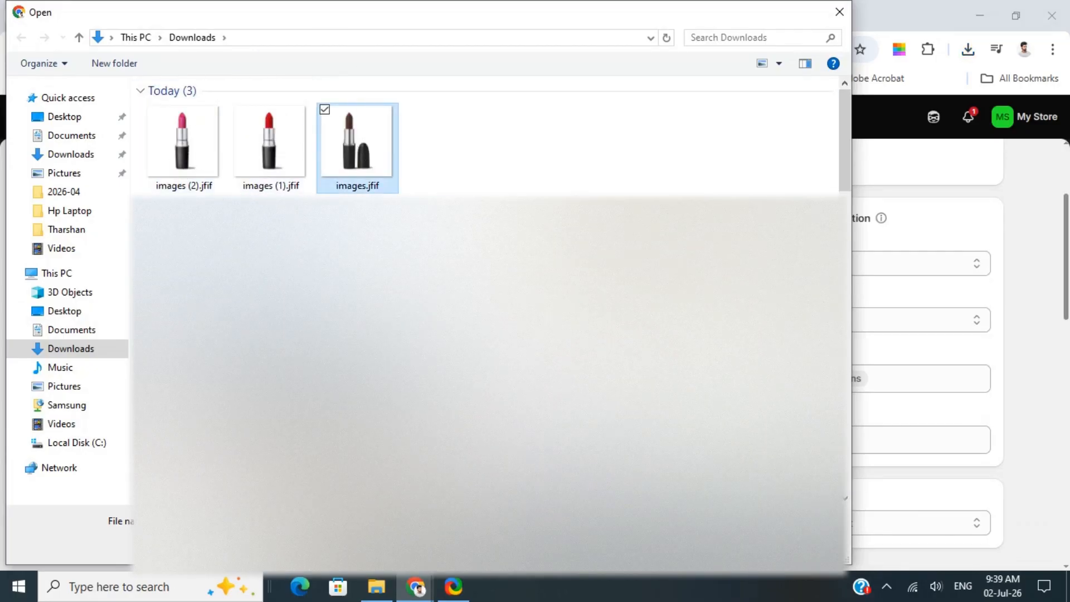
{"action": "left_click", "coordinate": [723, 545]}
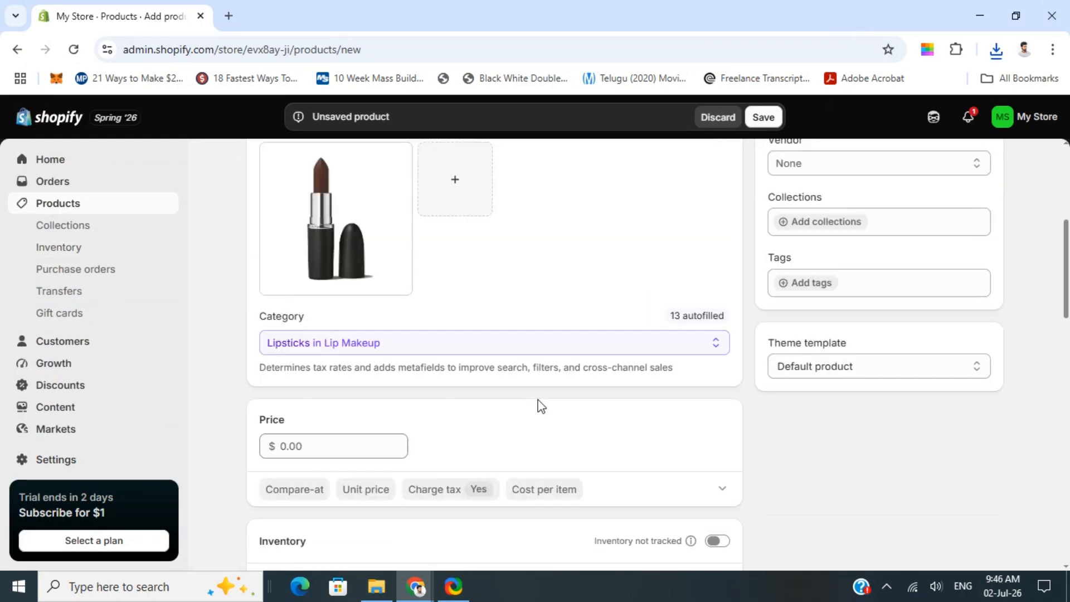
Step: Examine the product form's category, price, inventory, shipping, variants and category metafields sections
{"action": "scroll", "coordinate": [540, 406], "scroll_direction": "down", "scroll_amount": 3}
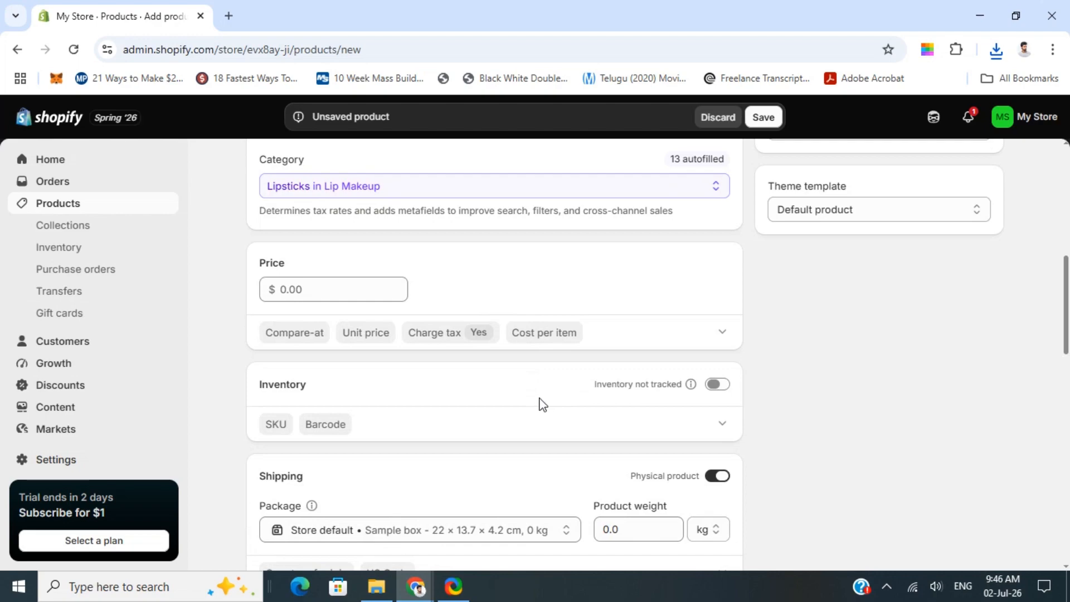
{"action": "scroll", "coordinate": [242, 323], "scroll_direction": "up", "scroll_amount": 3}
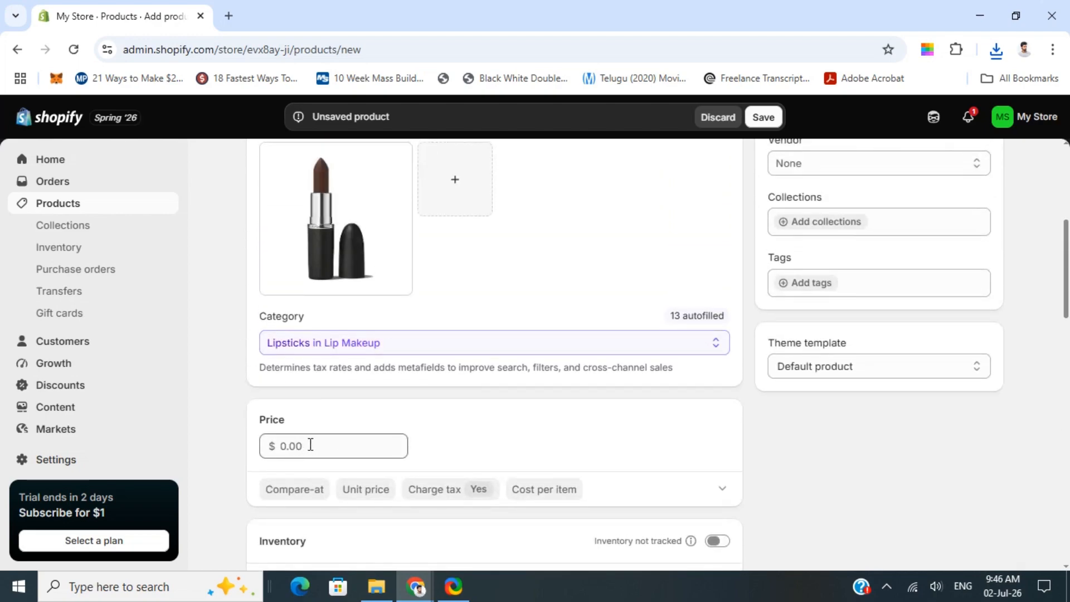
{"action": "scroll", "coordinate": [296, 452], "scroll_direction": "up", "scroll_amount": 5}
{"action": "scroll", "coordinate": [296, 451], "scroll_direction": "down", "scroll_amount": 5}
{"action": "scroll", "coordinate": [318, 442], "scroll_direction": "down", "scroll_amount": 4}
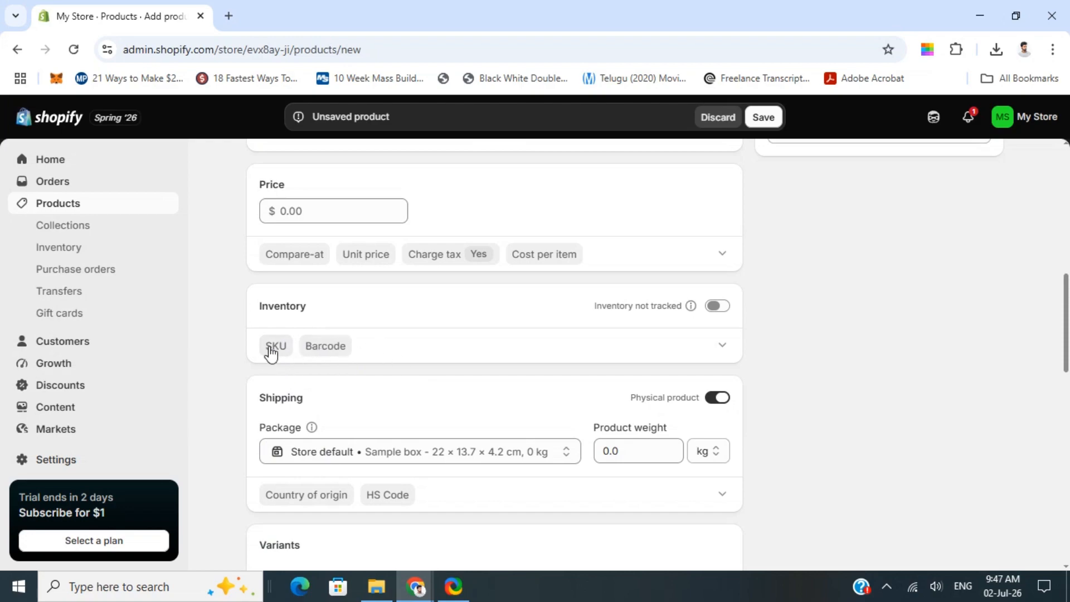
{"action": "scroll", "coordinate": [438, 401], "scroll_direction": "down", "scroll_amount": 1}
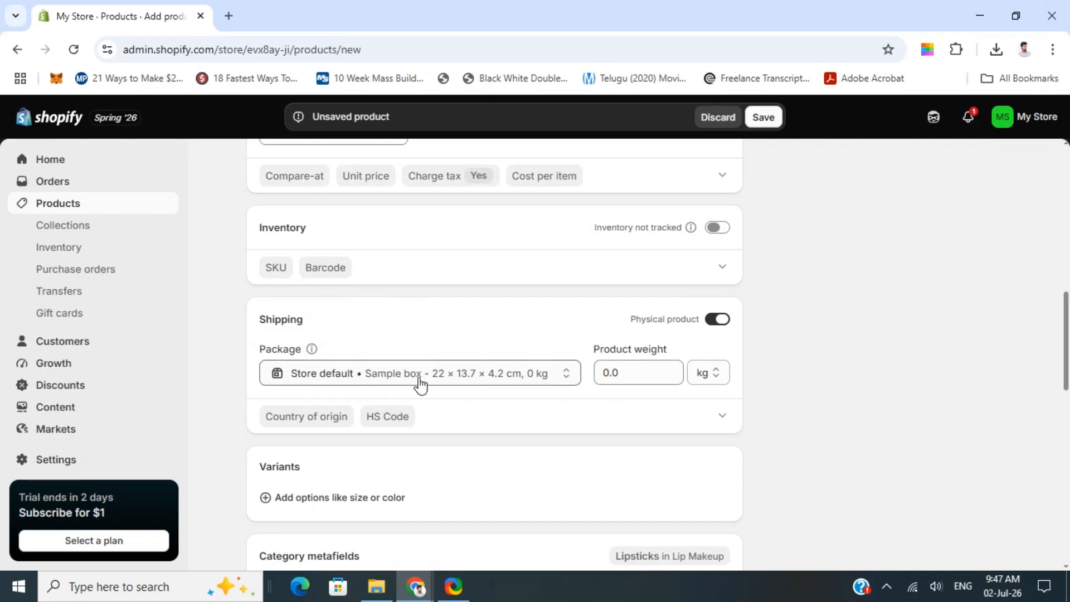
{"action": "scroll", "coordinate": [340, 387], "scroll_direction": "down", "scroll_amount": 2}
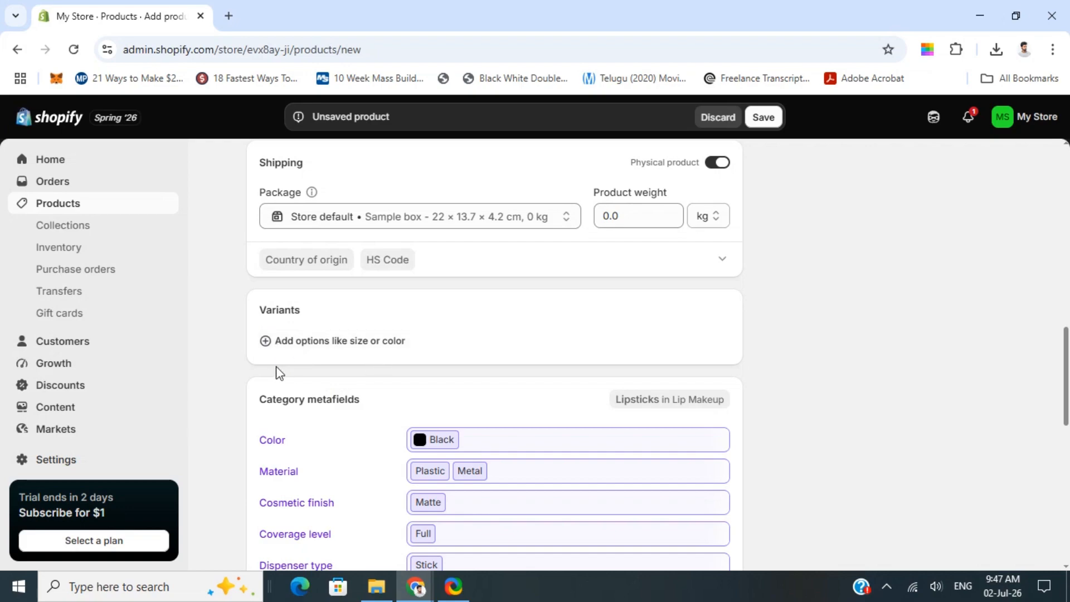
{"action": "scroll", "coordinate": [240, 384], "scroll_direction": "down", "scroll_amount": 1}
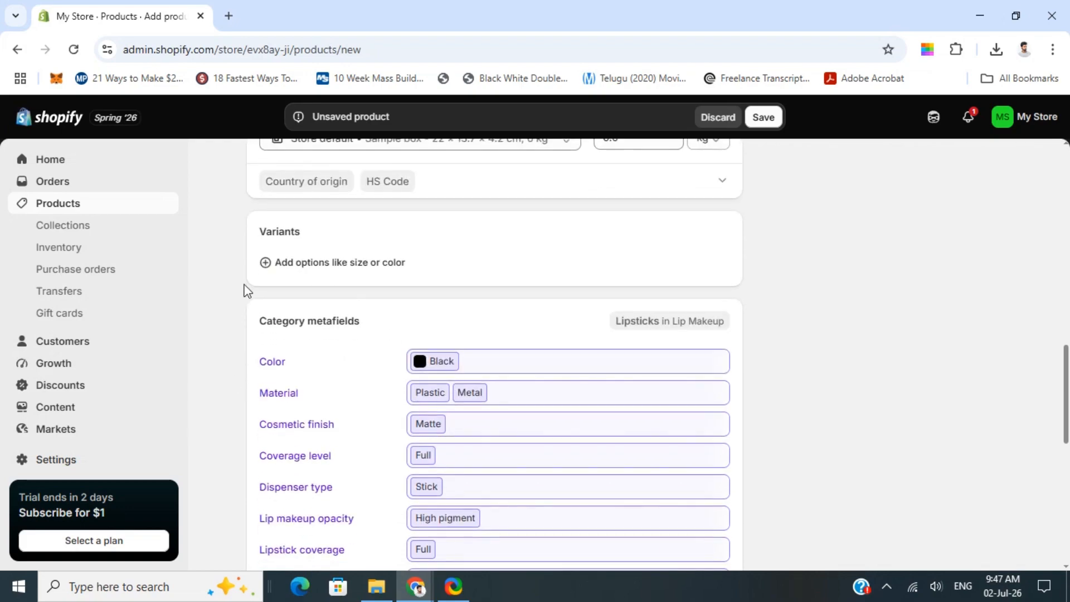
Step: Add a Color option with the Black value to the product's variants and open it for editing
{"action": "left_click", "coordinate": [276, 269]}
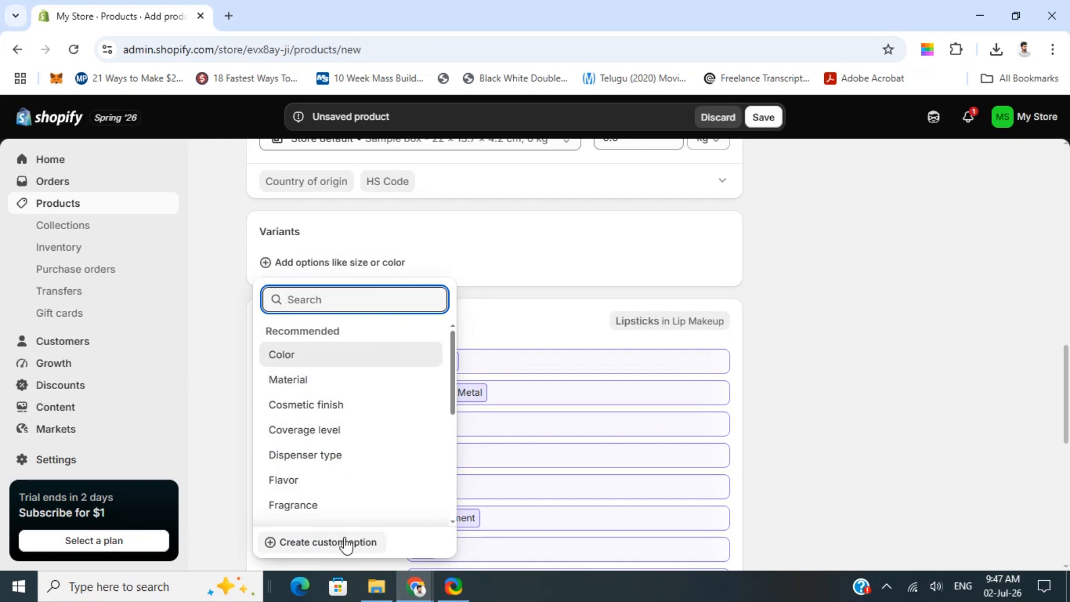
{"action": "left_click", "coordinate": [294, 358]}
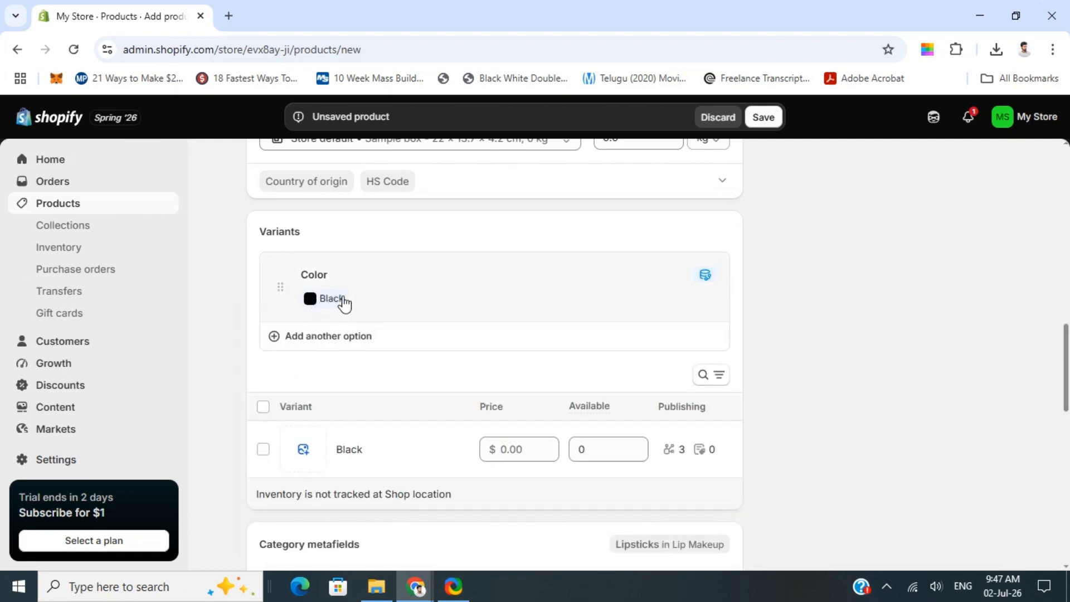
{"action": "left_click", "coordinate": [313, 302]}
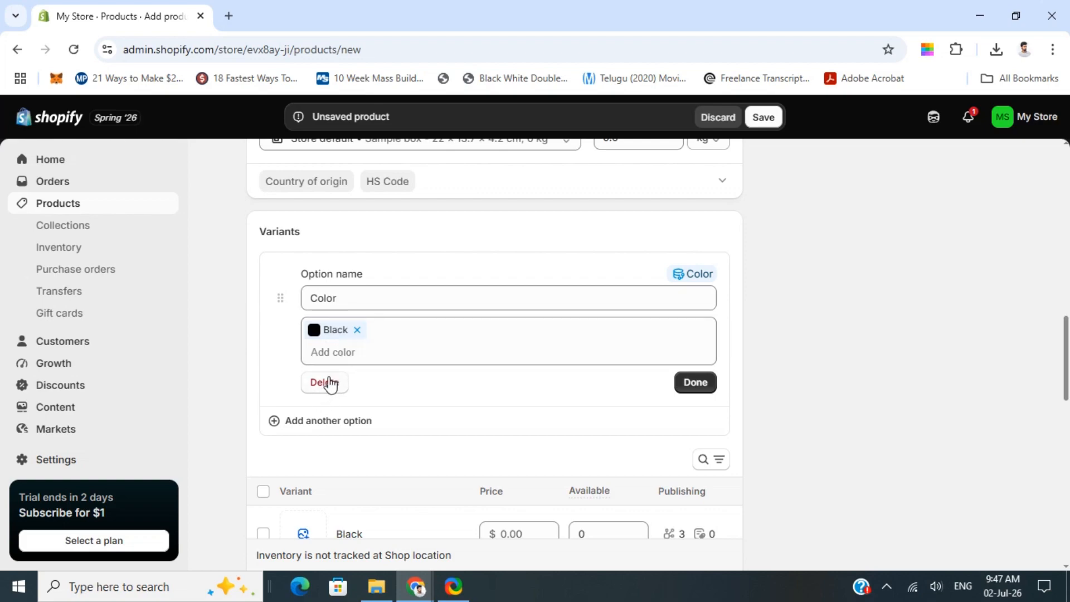
Step: Add Brown as a second value of the Color option from the default color entries
{"action": "scroll", "coordinate": [217, 413], "scroll_direction": "down", "scroll_amount": 1}
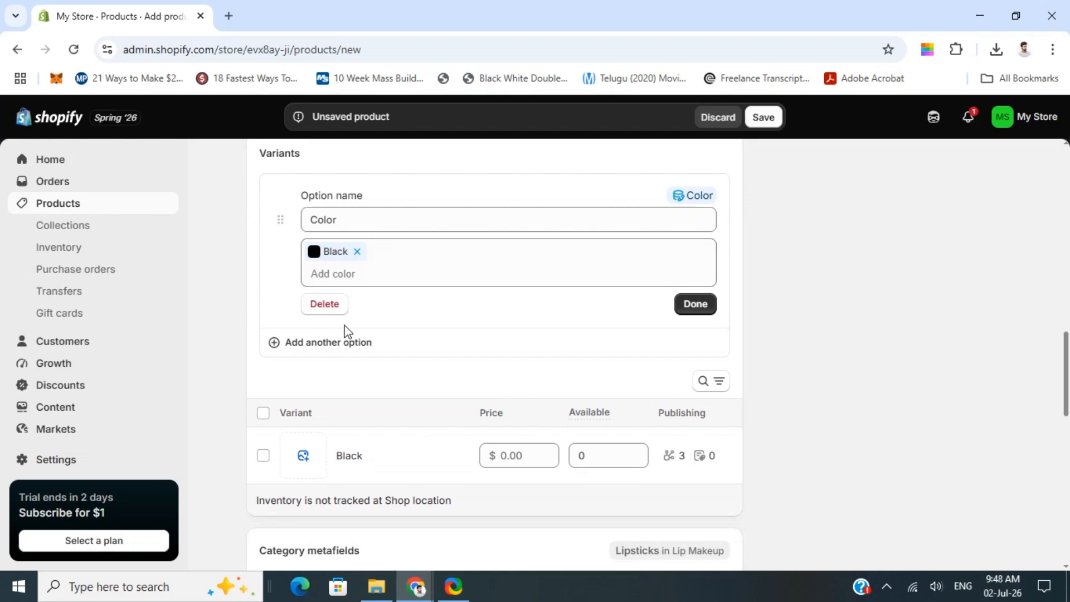
{"action": "left_click", "coordinate": [327, 278]}
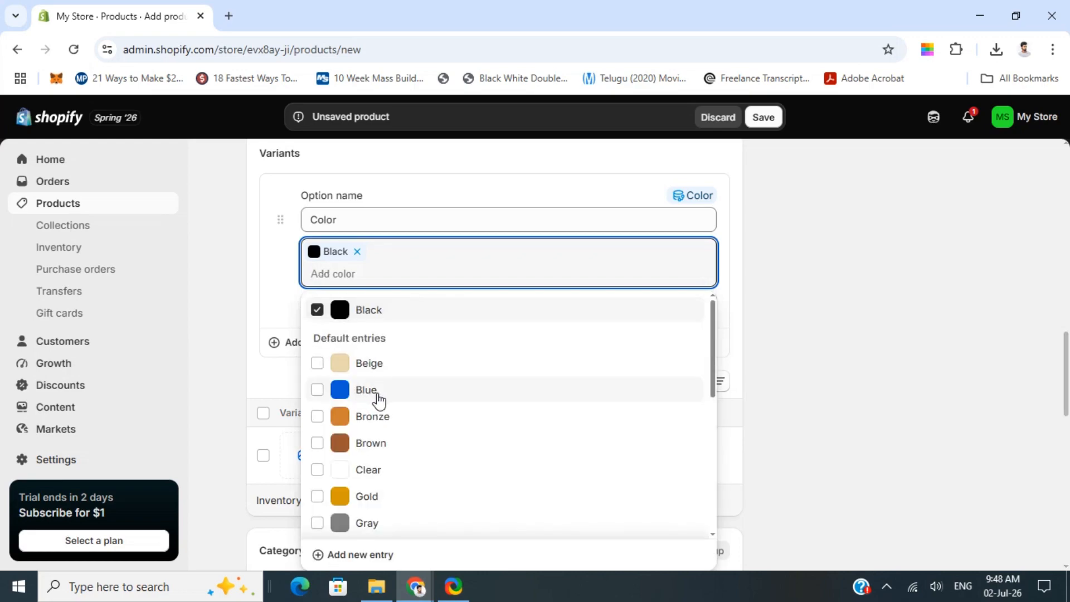
{"action": "scroll", "coordinate": [430, 432], "scroll_direction": "down", "scroll_amount": 1}
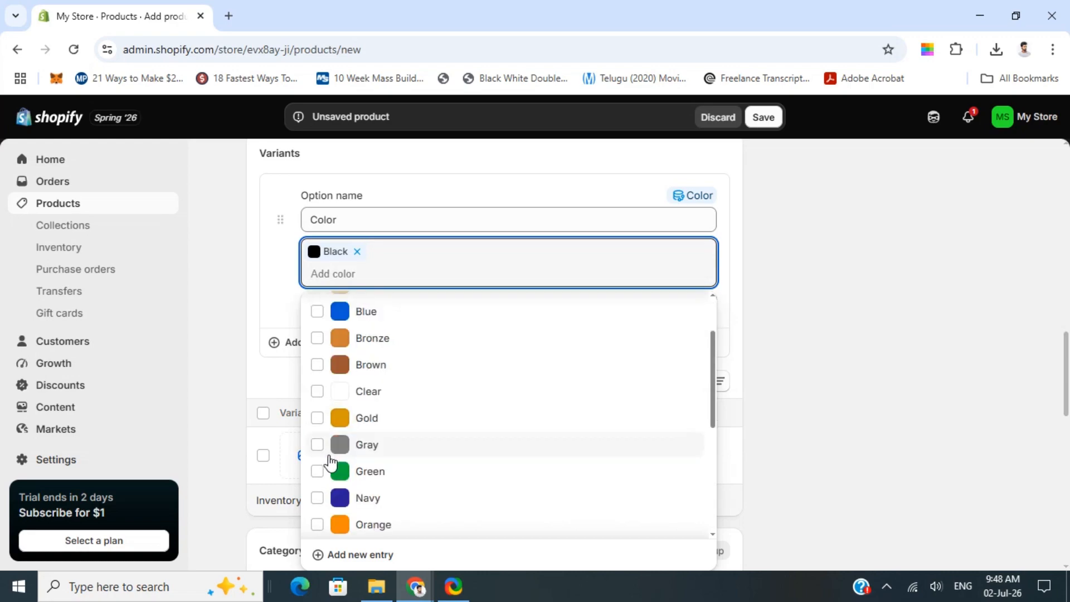
{"action": "left_click", "coordinate": [317, 366]}
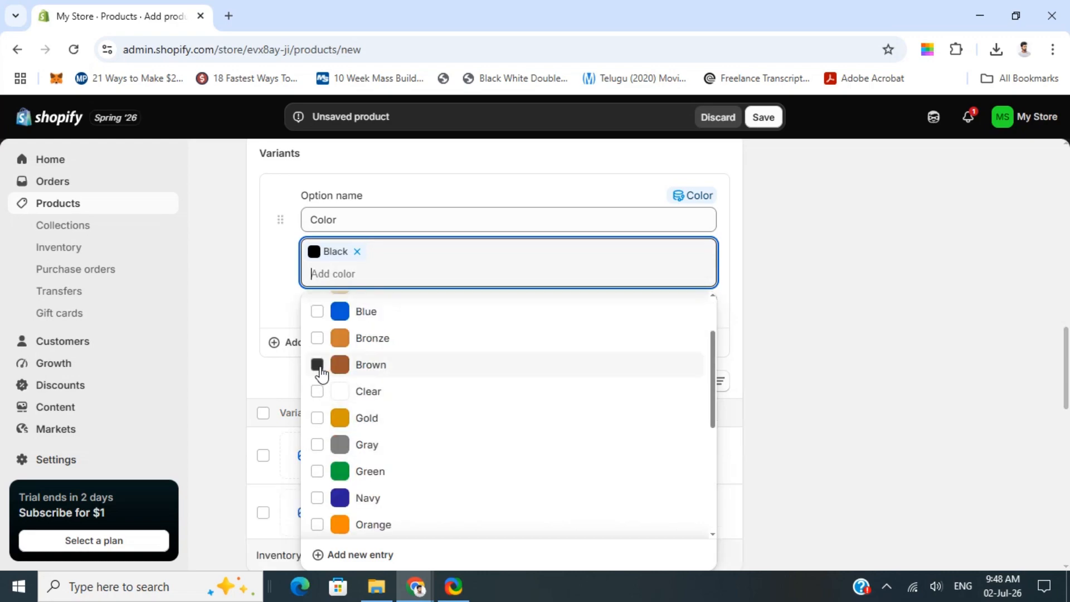
{"action": "left_click", "coordinate": [213, 345]}
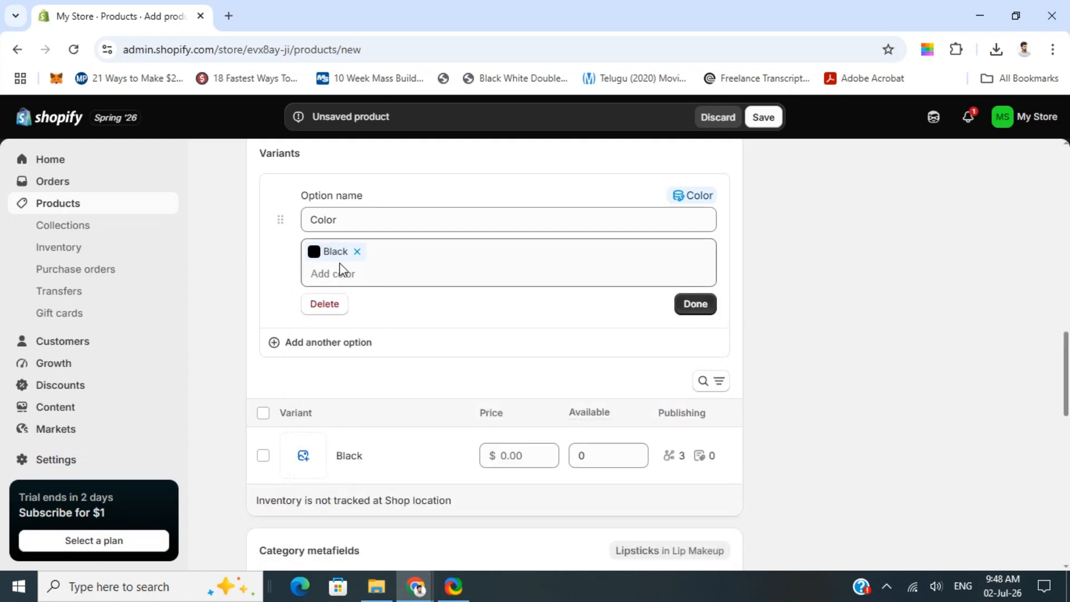
{"action": "left_click", "coordinate": [330, 274]}
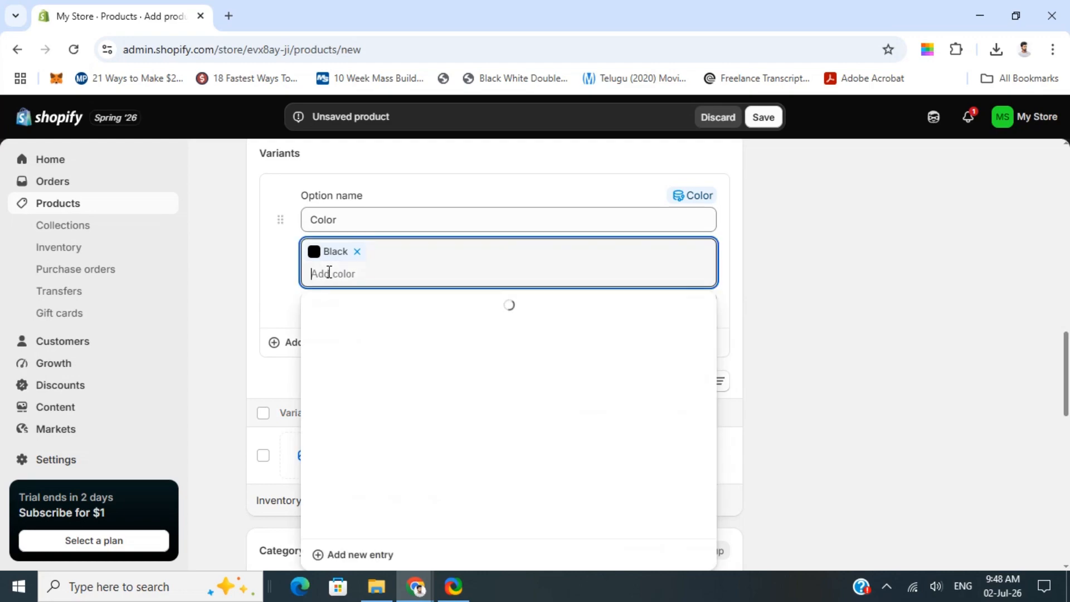
{"action": "left_click", "coordinate": [396, 394]}
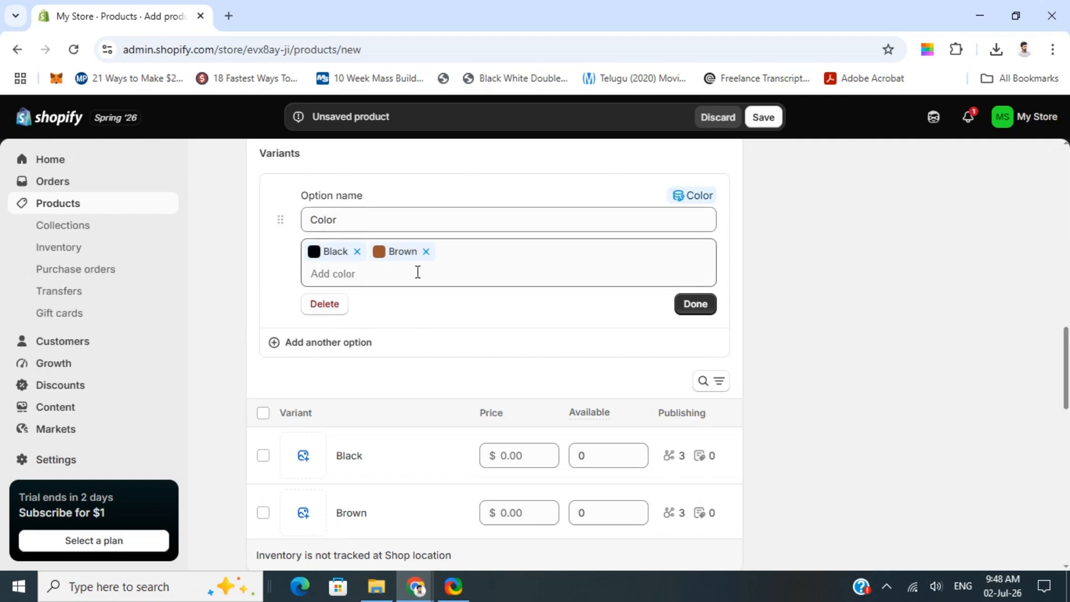
Step: Assign the existing "images" lipstick picture to the Black variant
{"action": "scroll", "coordinate": [241, 317], "scroll_direction": "down", "scroll_amount": 3}
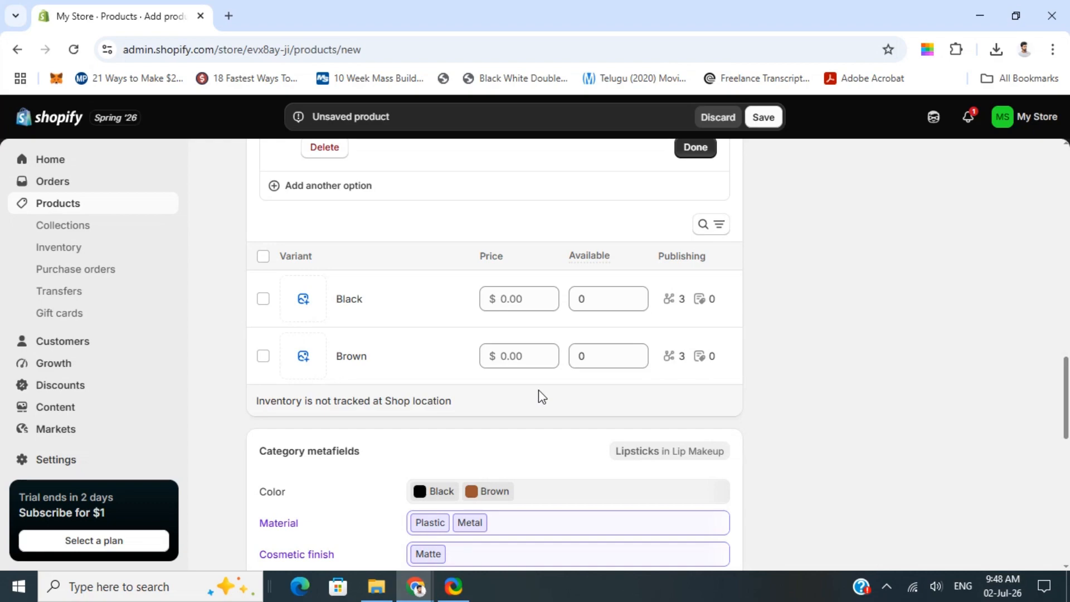
{"action": "scroll", "coordinate": [203, 318], "scroll_direction": "up", "scroll_amount": 2}
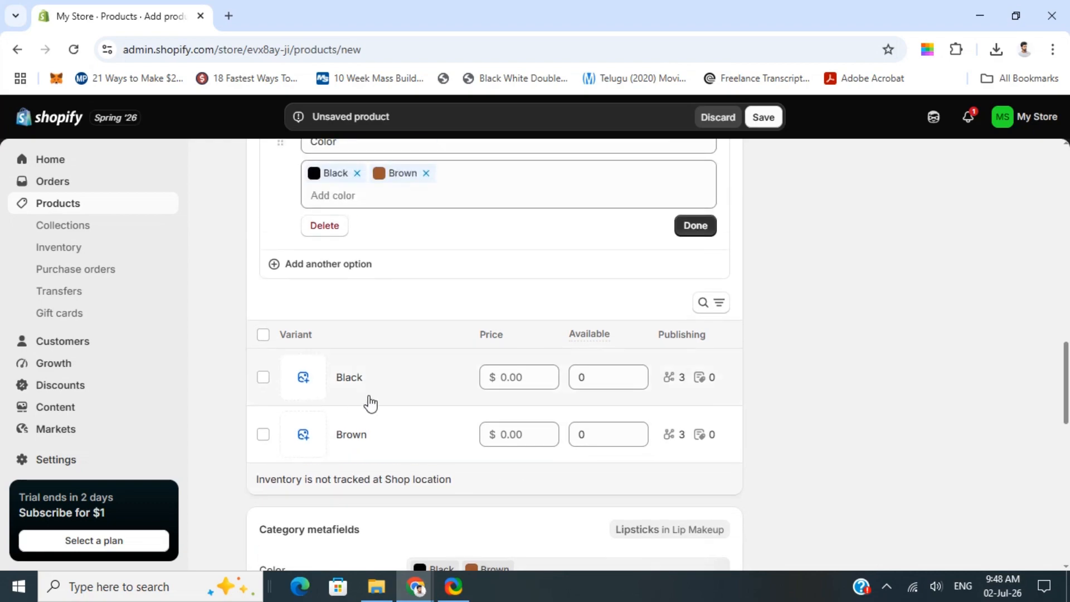
{"action": "scroll", "coordinate": [298, 340], "scroll_direction": "up", "scroll_amount": 2}
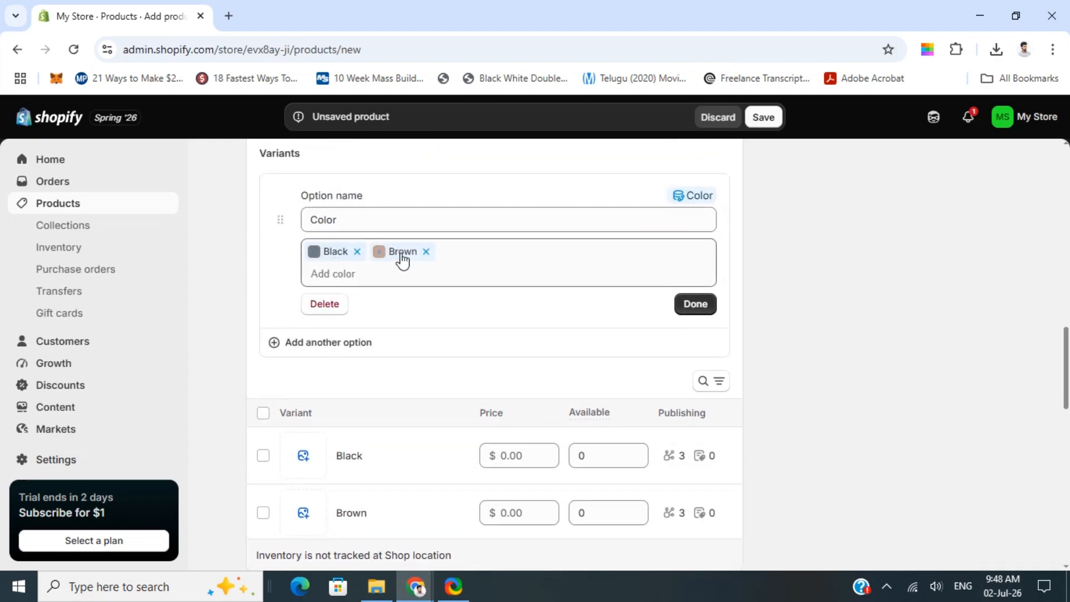
{"action": "scroll", "coordinate": [175, 300], "scroll_direction": "down", "scroll_amount": 2}
{"action": "scroll", "coordinate": [225, 442], "scroll_direction": "down", "scroll_amount": 4}
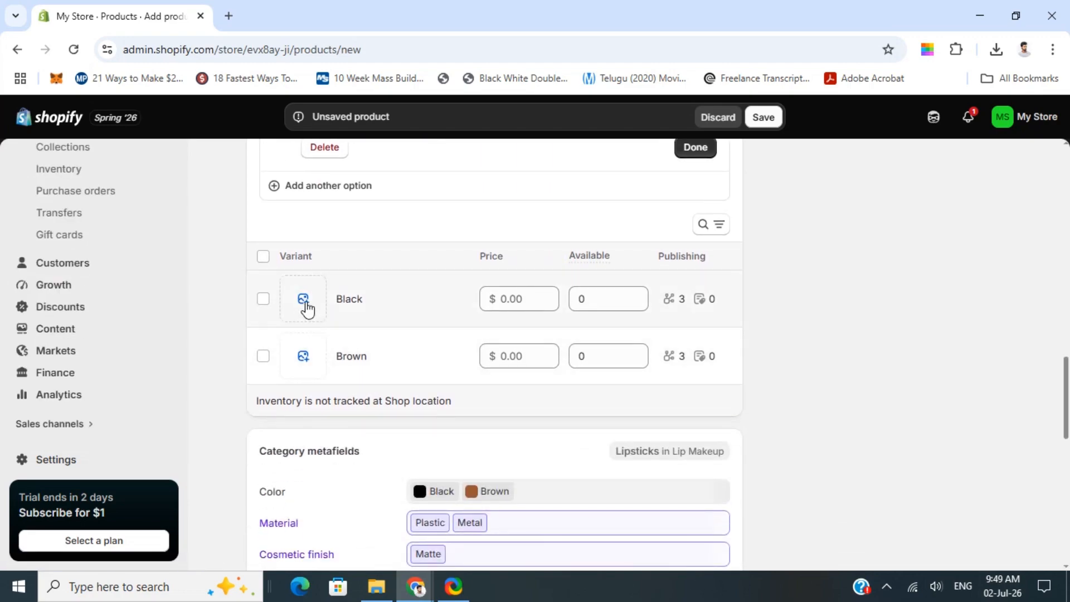
{"action": "left_click", "coordinate": [304, 301]}
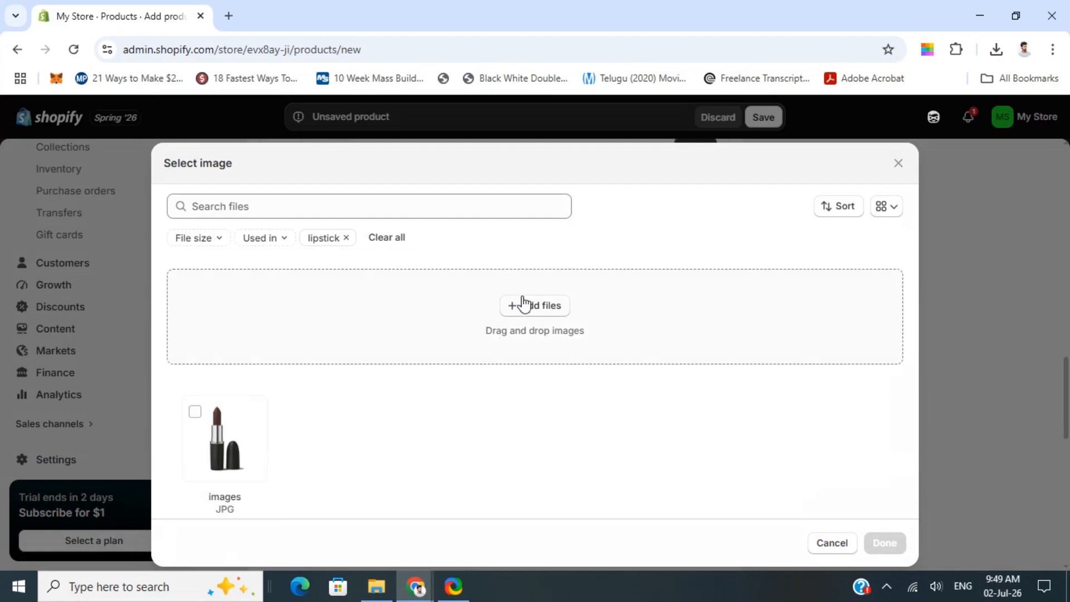
{"action": "left_click", "coordinate": [197, 415]}
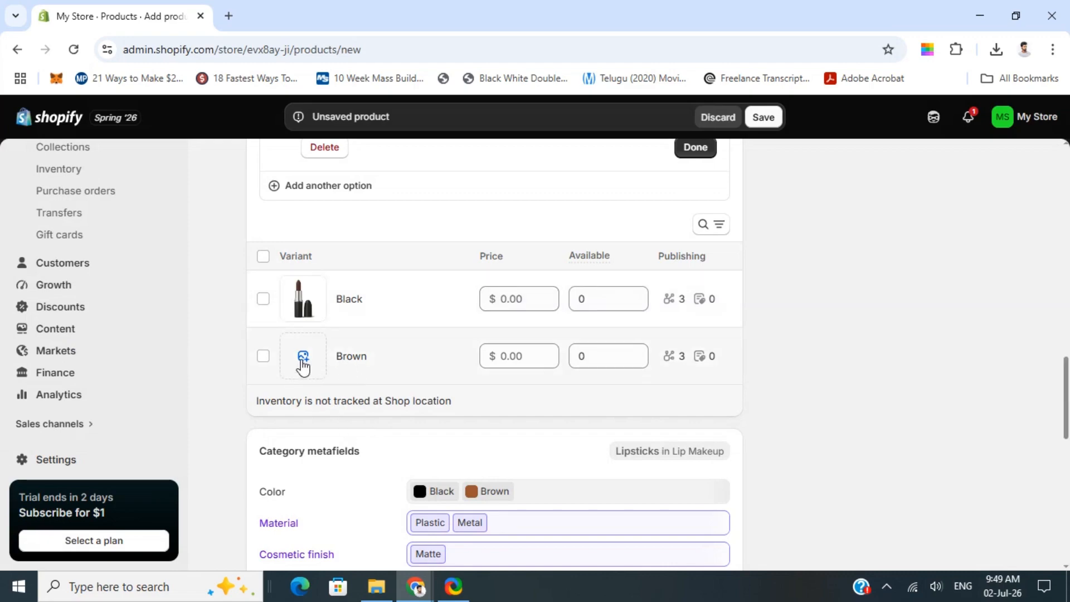
Step: Upload images (2).jpg from the Downloads folder in the Brown variant's image selection and assign the "images" picture to that variant
{"action": "left_click", "coordinate": [303, 360]}
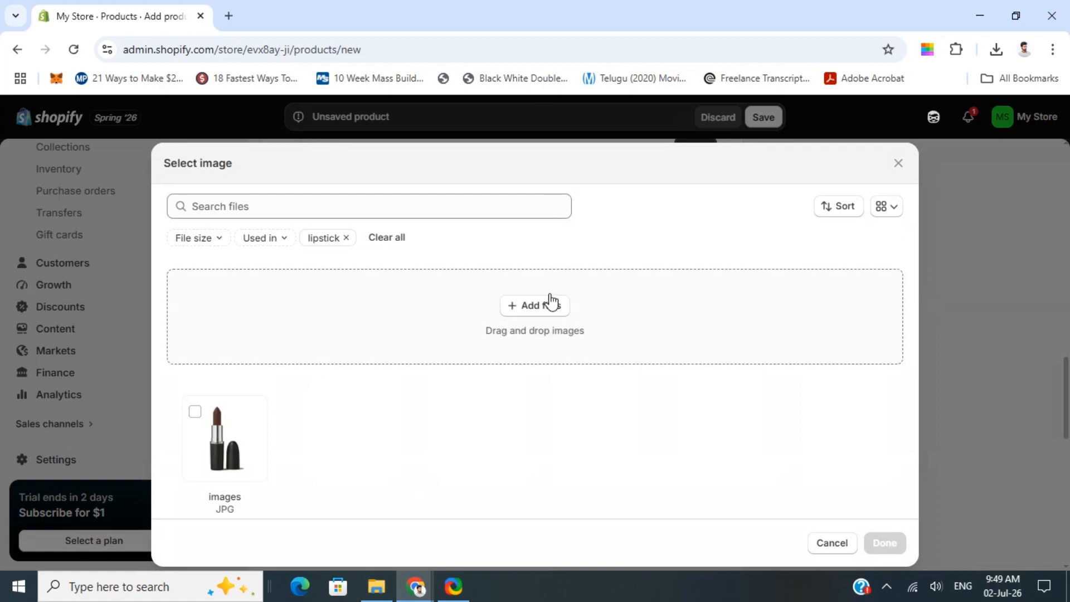
{"action": "left_click", "coordinate": [541, 312]}
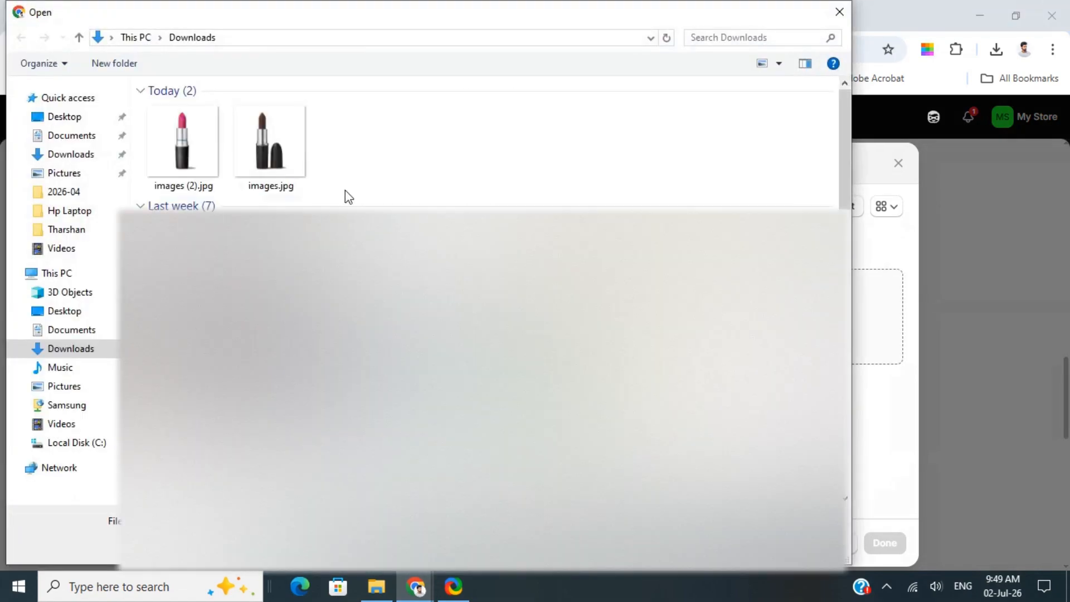
{"action": "left_click", "coordinate": [163, 141]}
{"action": "left_click", "coordinate": [721, 545]}
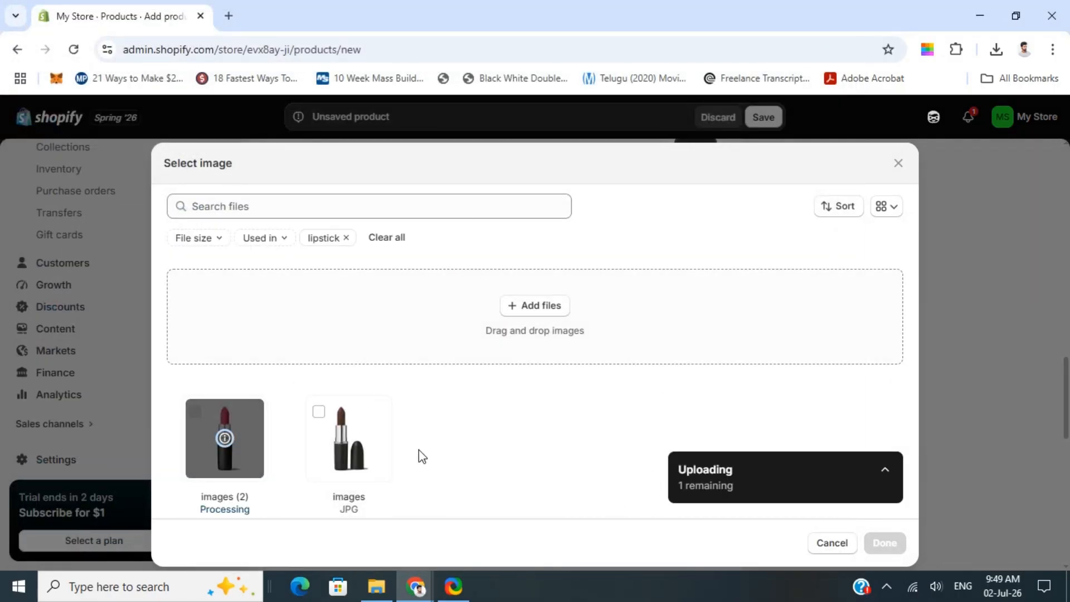
{"action": "left_click", "coordinate": [332, 427]}
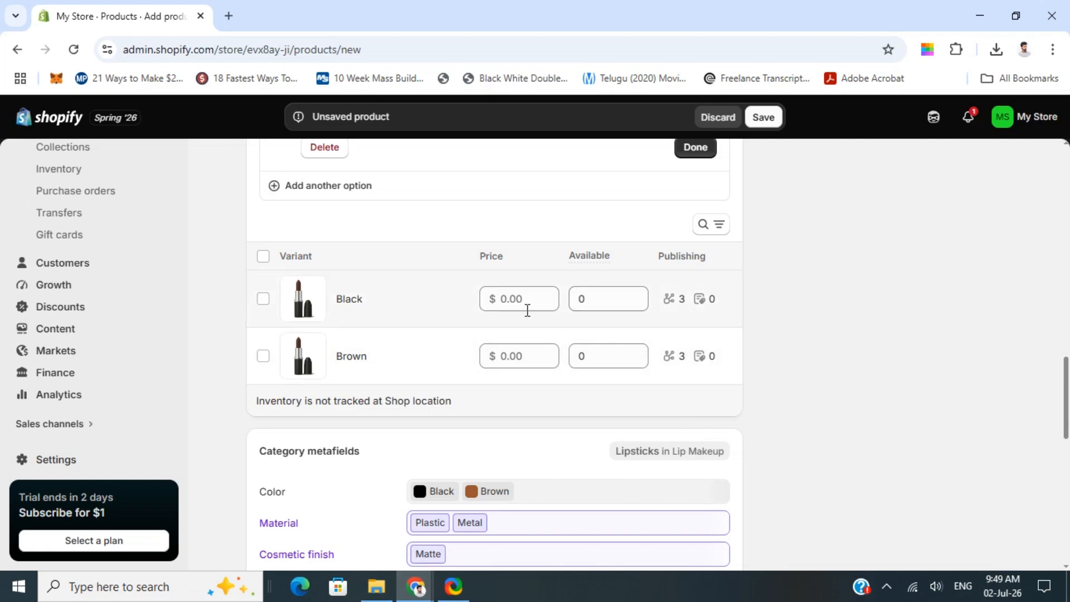
Step: Set the price of the Black variant to $10 and of the Brown variant to $15
{"action": "left_click", "coordinate": [522, 299]}
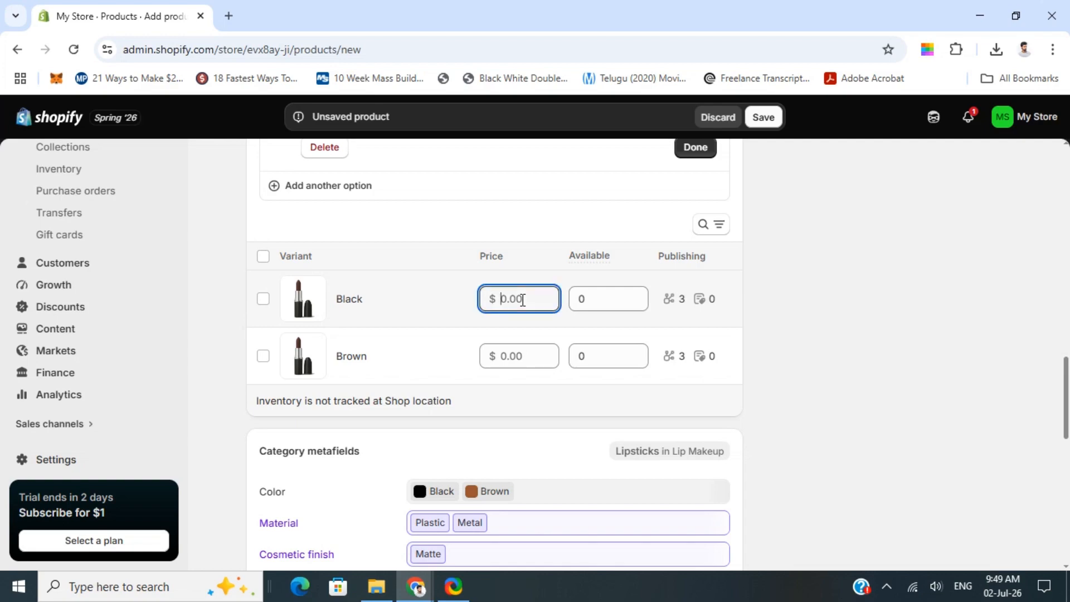
{"action": "type", "text": "10"}
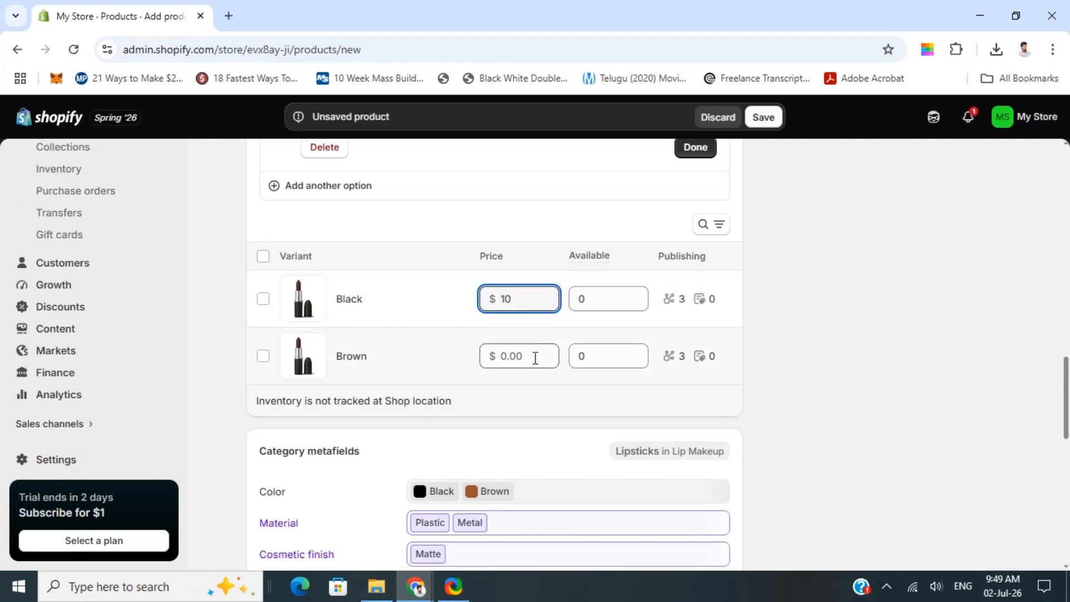
{"action": "left_click", "coordinate": [516, 362]}
{"action": "type", "text": "15"}
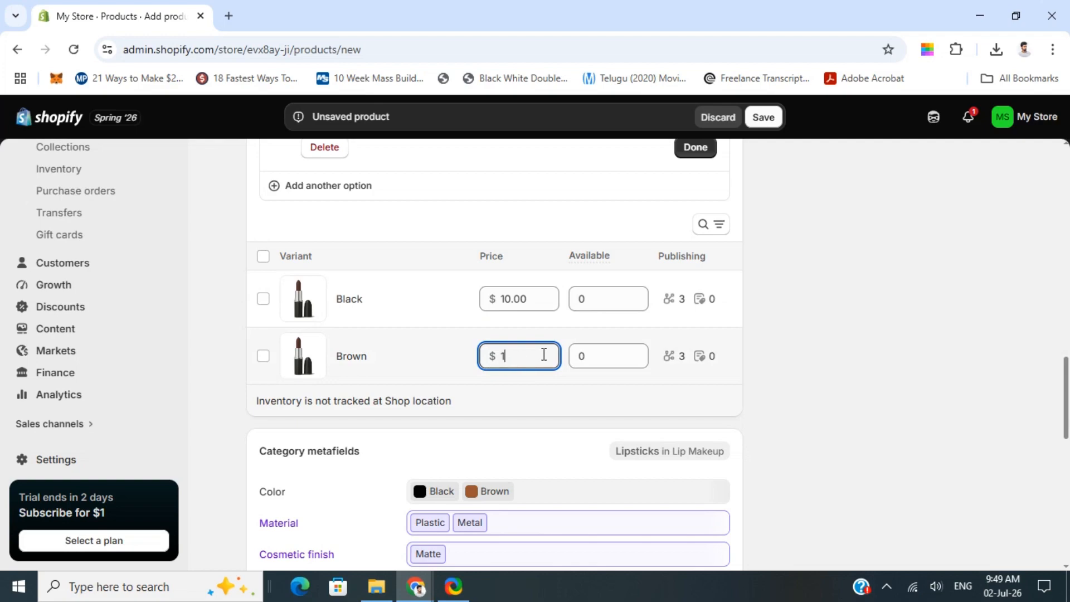
Step: Set the available quantity to 20 for the Black variant and 15 for the Brown variant
{"action": "left_click", "coordinate": [590, 294]}
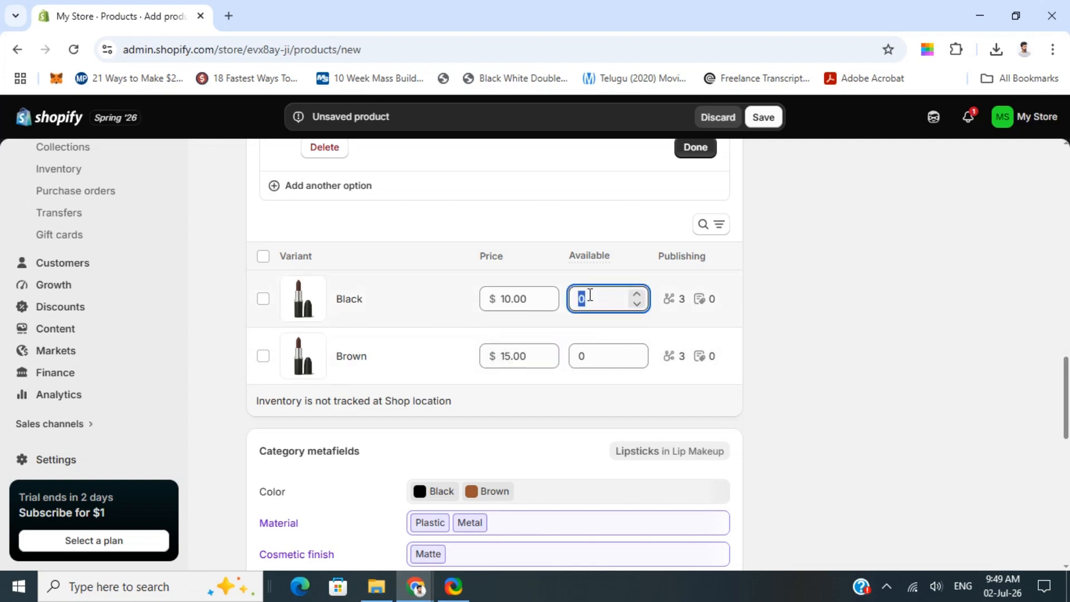
{"action": "type", "text": "20"}
{"action": "left_click", "coordinate": [605, 358]}
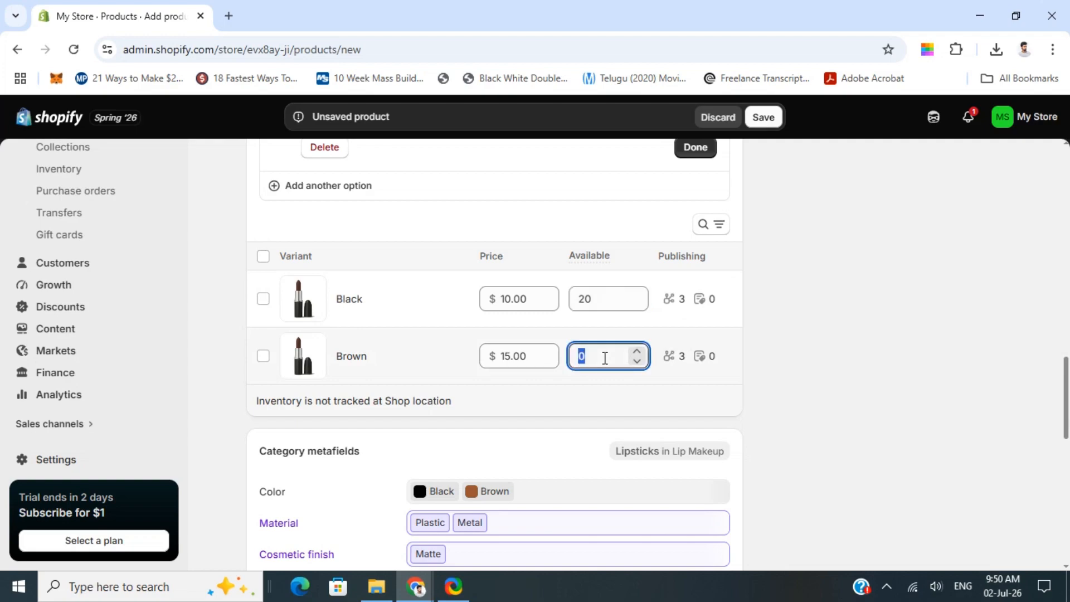
{"action": "type", "text": "15"}
{"action": "left_click", "coordinate": [810, 394]}
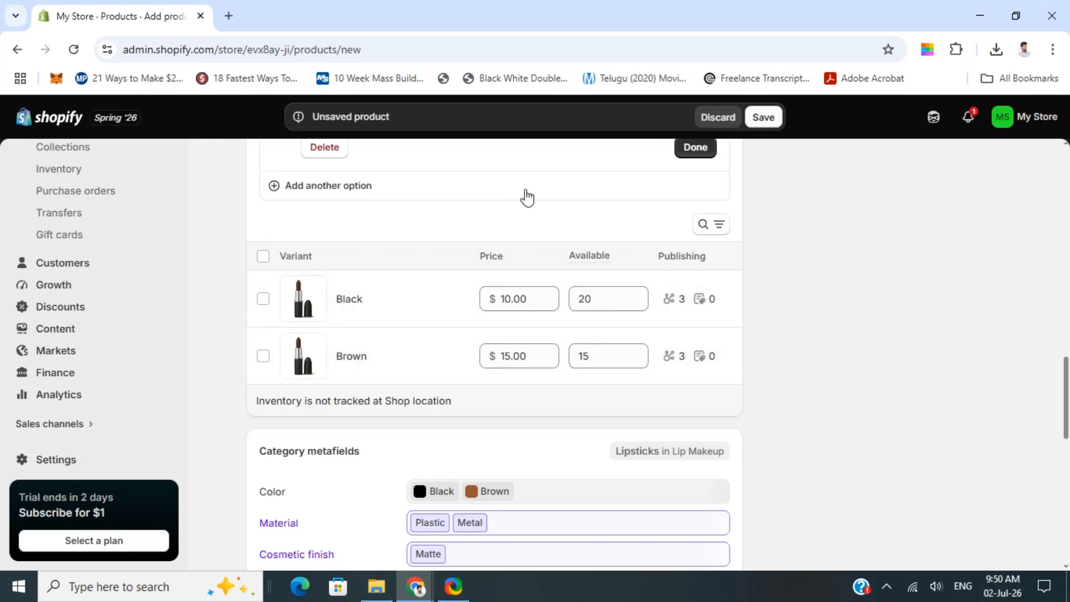
Step: Review the variants and the category metafields such as material, cosmetic finish, makeup shade and texture
{"action": "scroll", "coordinate": [200, 335], "scroll_direction": "down", "scroll_amount": 4}
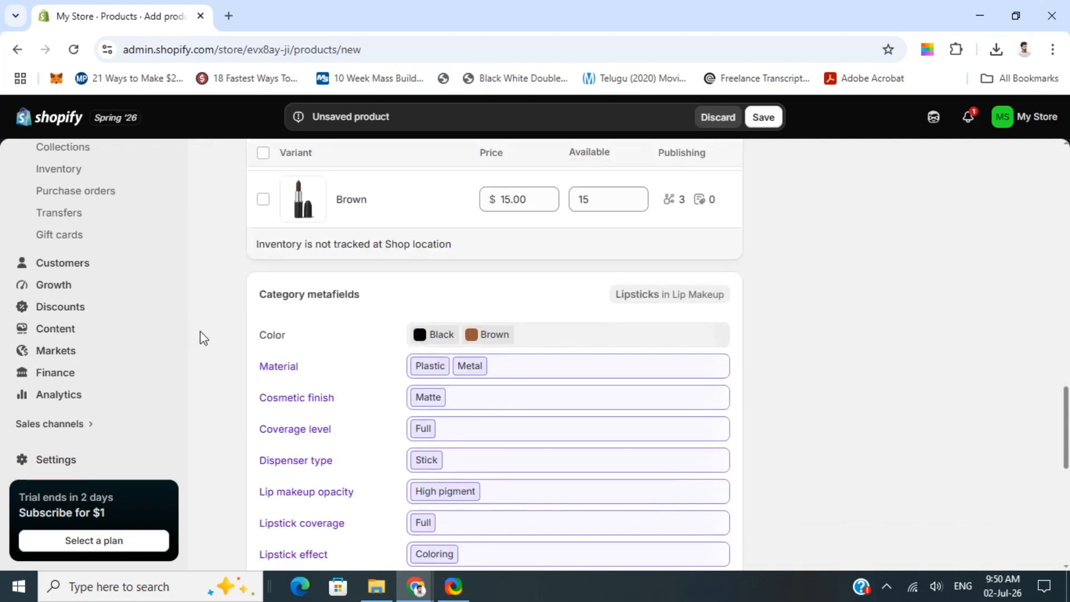
{"action": "scroll", "coordinate": [215, 335], "scroll_direction": "up", "scroll_amount": 8}
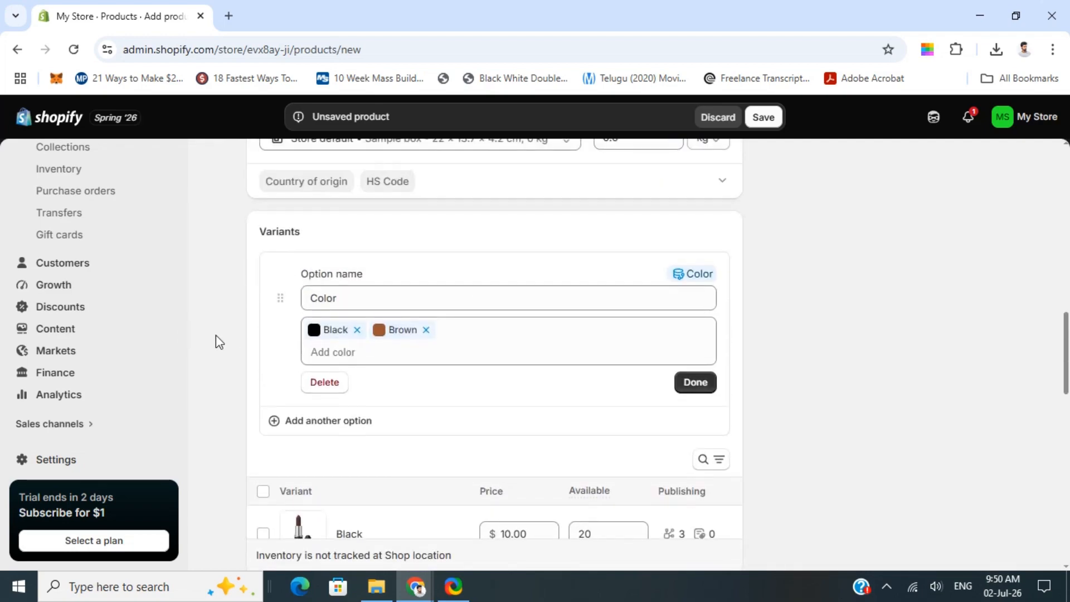
{"action": "scroll", "coordinate": [215, 336], "scroll_direction": "up", "scroll_amount": 2}
{"action": "scroll", "coordinate": [215, 336], "scroll_direction": "down", "scroll_amount": 11}
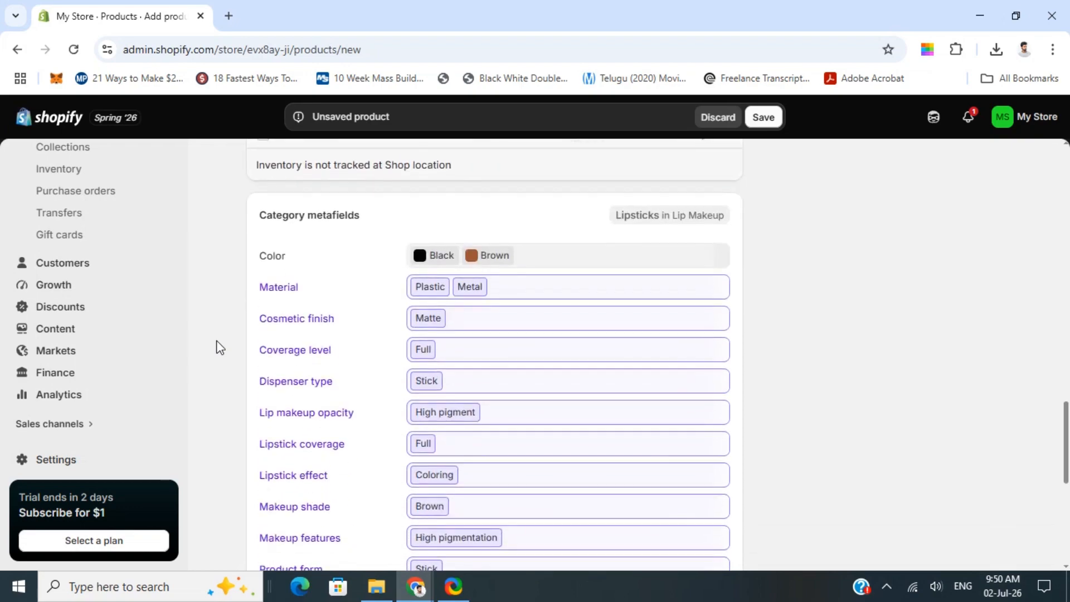
{"action": "scroll", "coordinate": [220, 347], "scroll_direction": "up", "scroll_amount": 1}
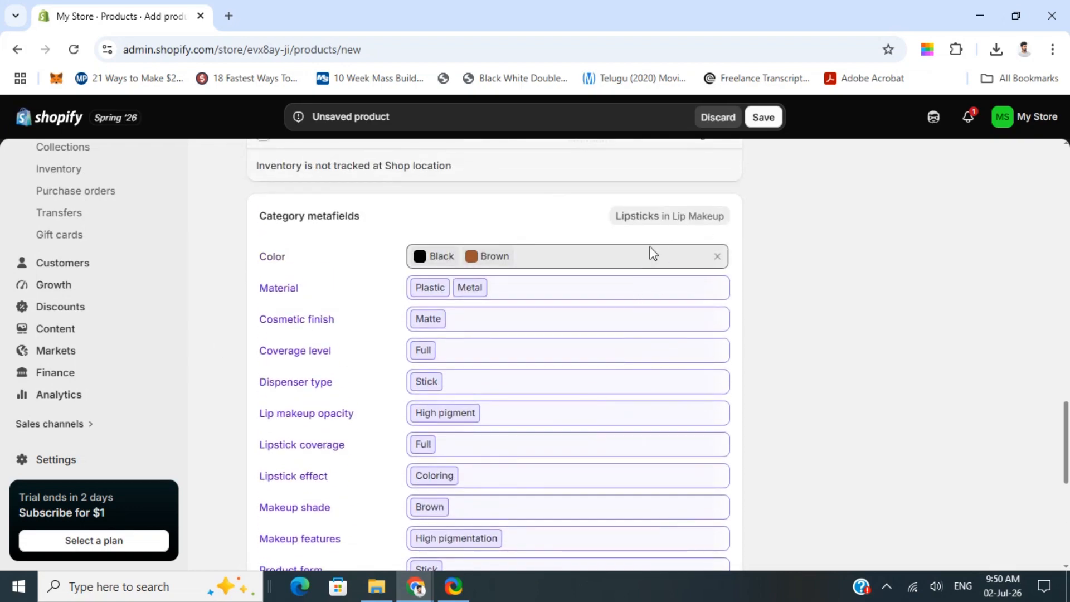
{"action": "scroll", "coordinate": [325, 357], "scroll_direction": "down", "scroll_amount": 1}
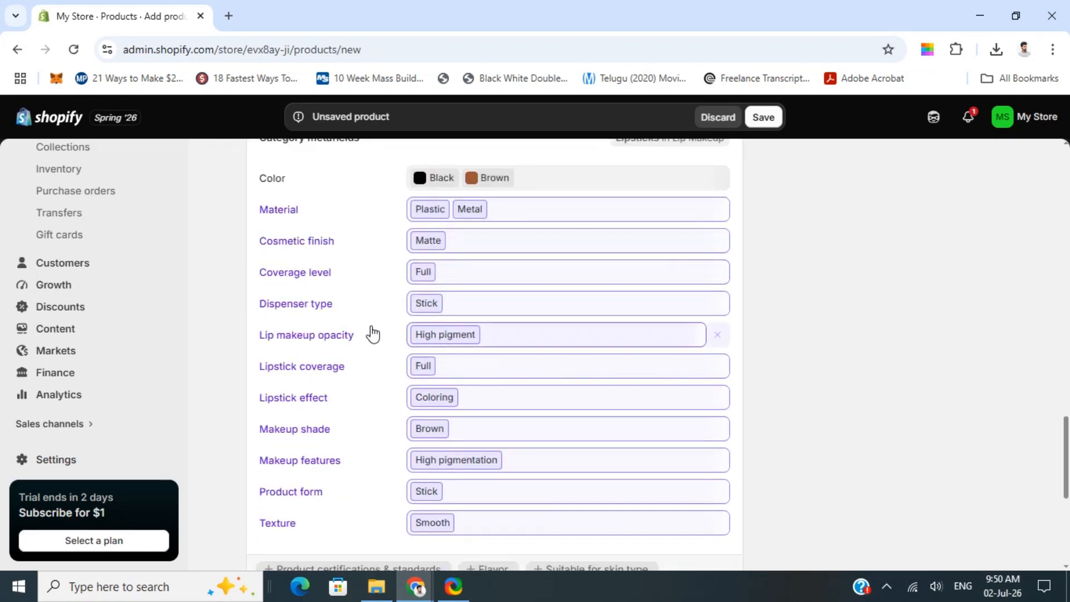
{"action": "scroll", "coordinate": [343, 329], "scroll_direction": "down", "scroll_amount": 1}
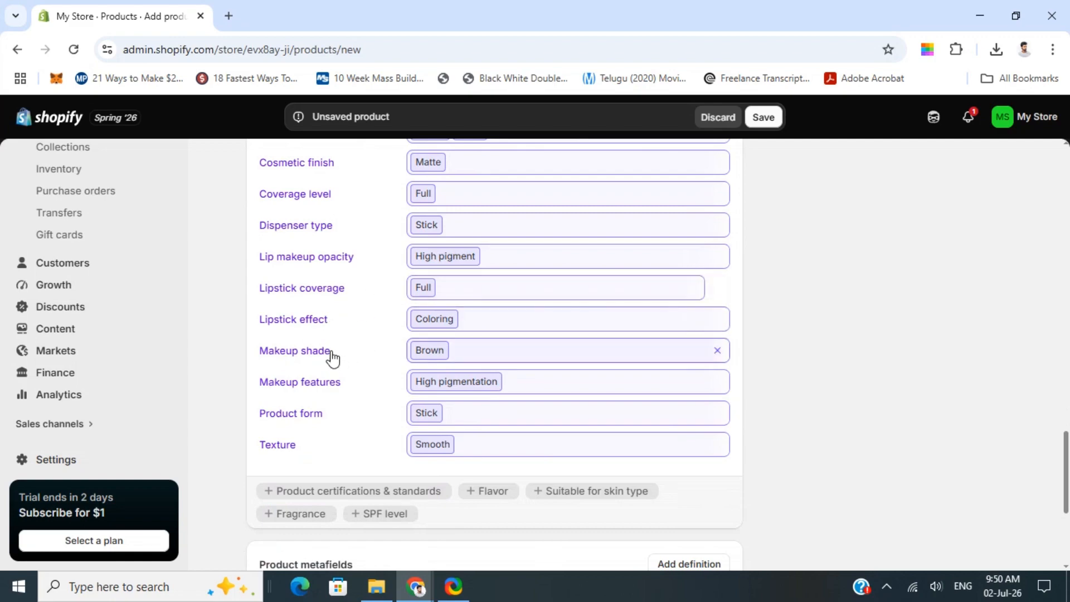
{"action": "scroll", "coordinate": [335, 357], "scroll_direction": "down", "scroll_amount": 3}
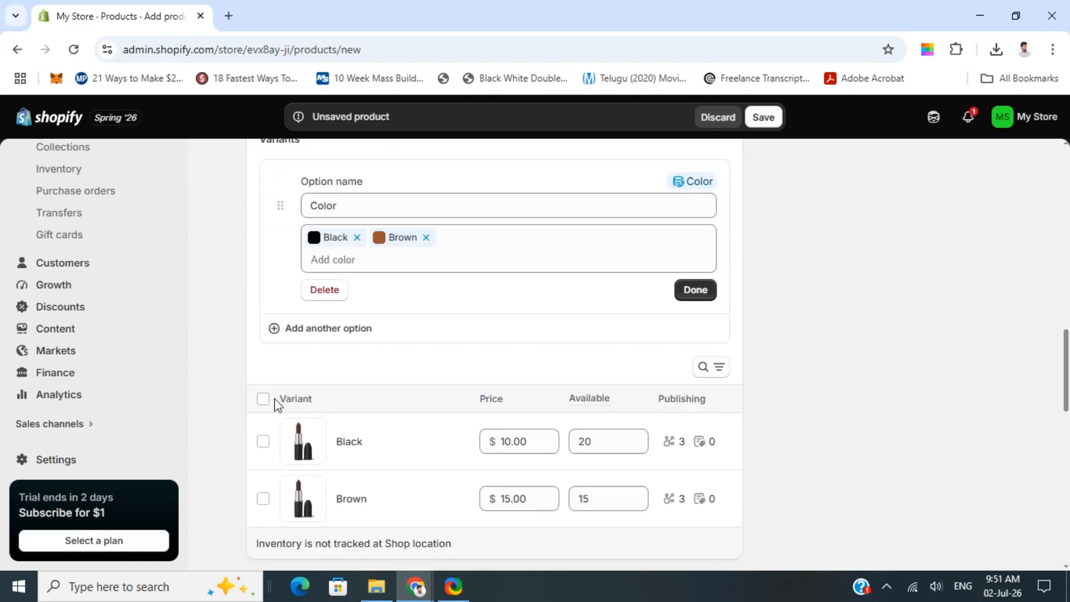
{"action": "scroll", "coordinate": [312, 434], "scroll_direction": "down", "scroll_amount": 6}
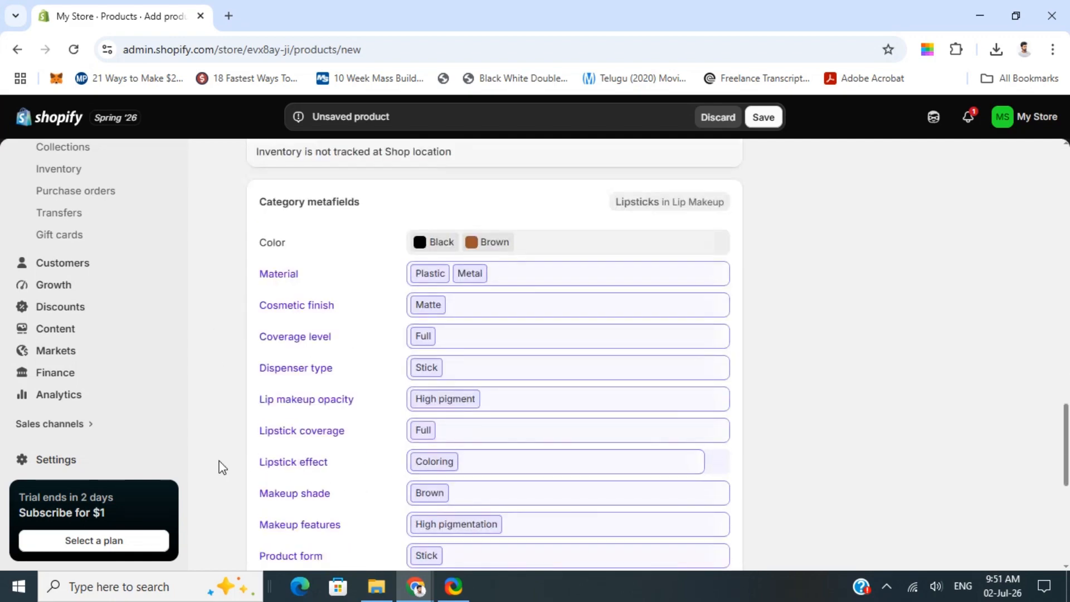
{"action": "scroll", "coordinate": [215, 479], "scroll_direction": "down", "scroll_amount": 6}
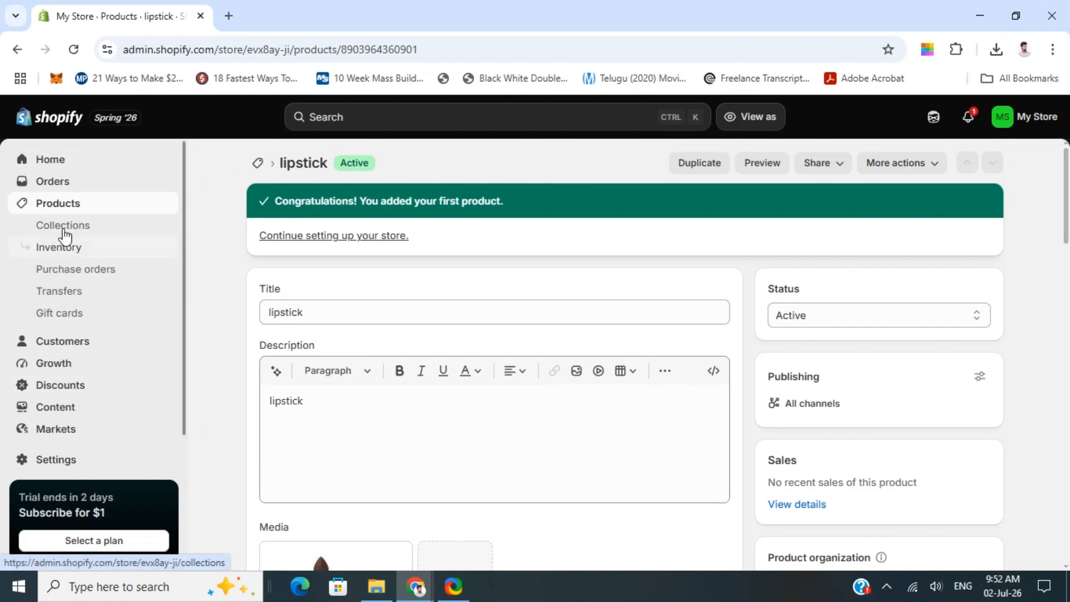
Step: Go to the store's product list and check the lipstick product's entry and the available store sections
{"action": "left_click", "coordinate": [57, 205]}
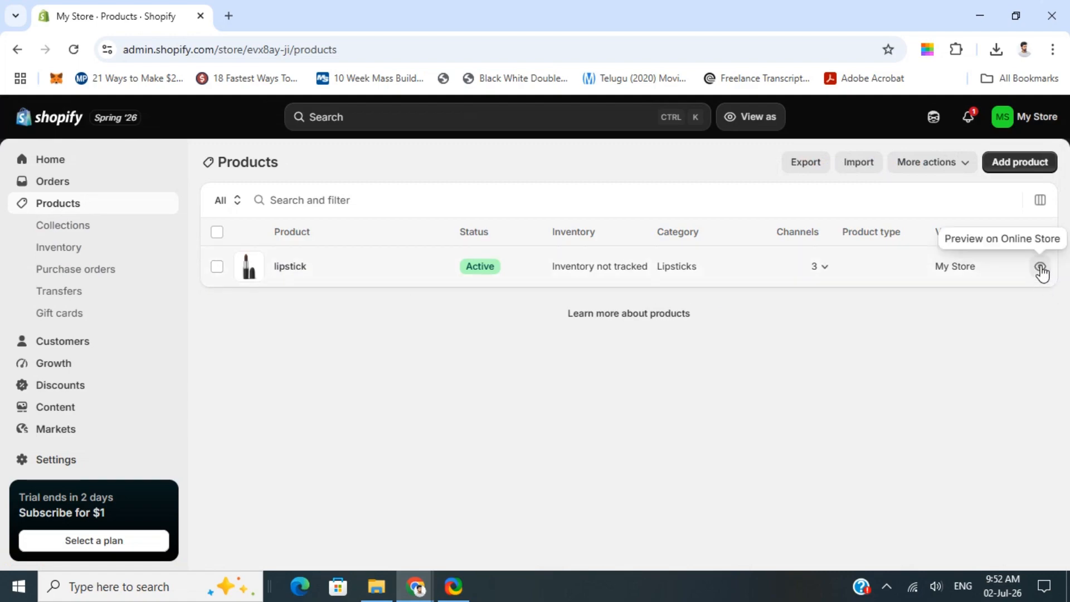
{"action": "scroll", "coordinate": [21, 321], "scroll_direction": "down", "scroll_amount": 3}
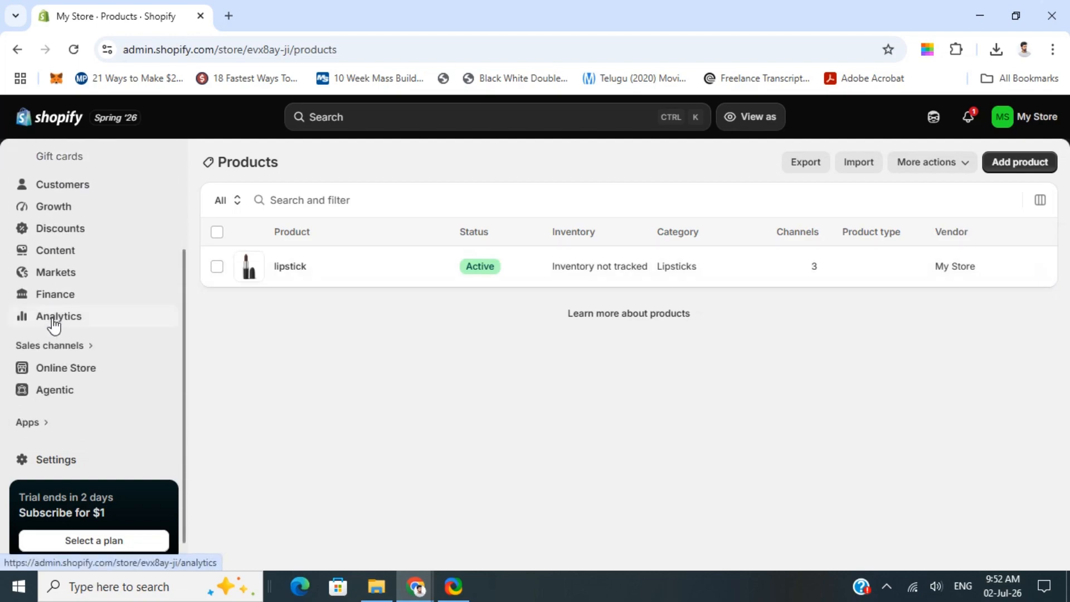
{"action": "scroll", "coordinate": [76, 324], "scroll_direction": "down", "scroll_amount": 1}
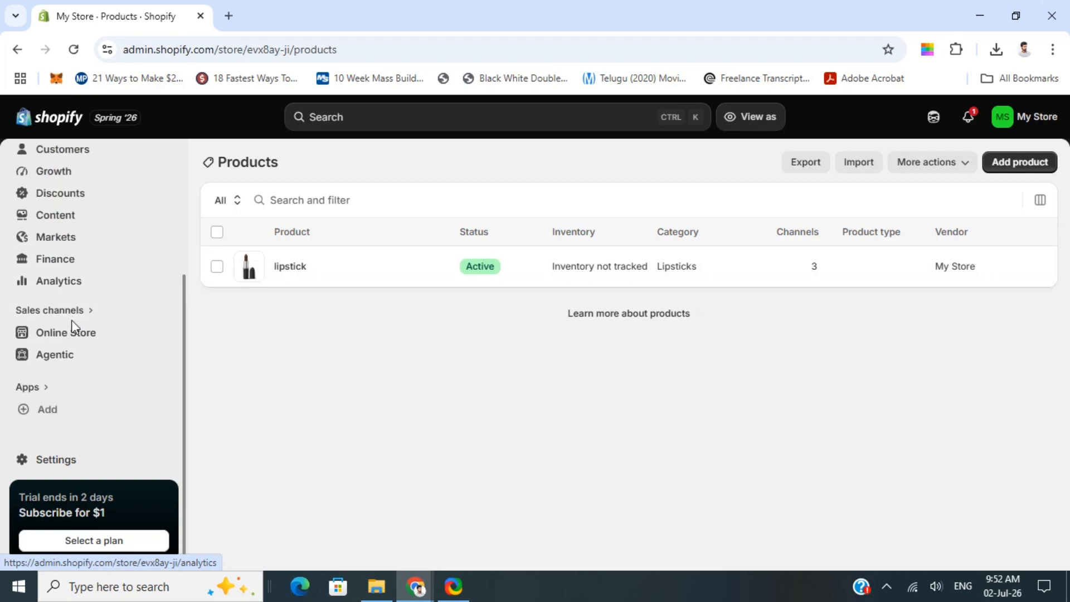
{"action": "scroll", "coordinate": [89, 312], "scroll_direction": "up", "scroll_amount": 3}
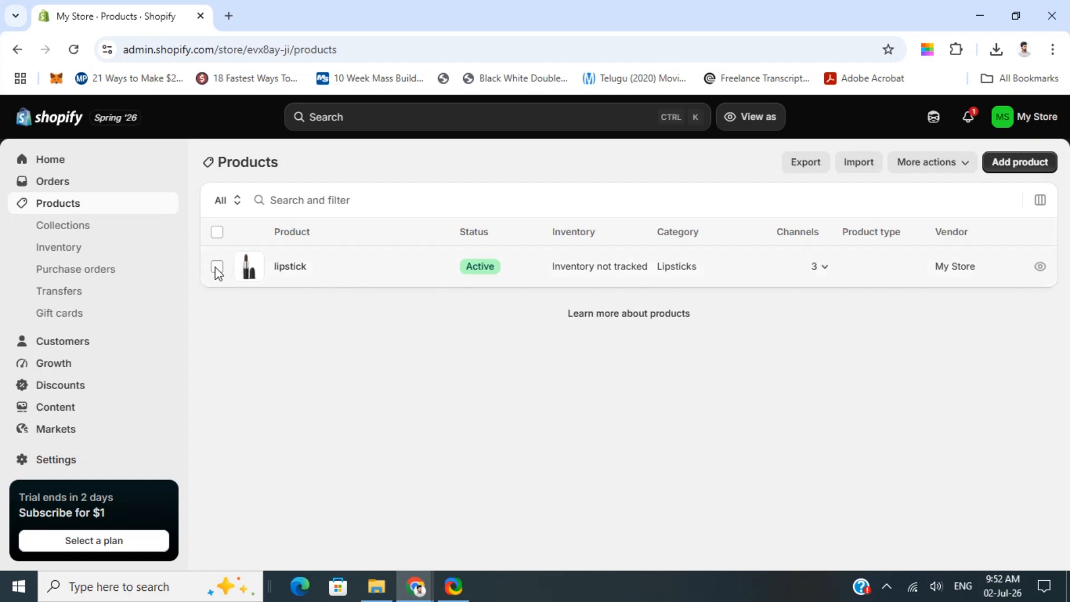
Step: Open the lipstick product from the product list and add a blank custom option below Color in its variants
{"action": "left_click", "coordinate": [283, 271]}
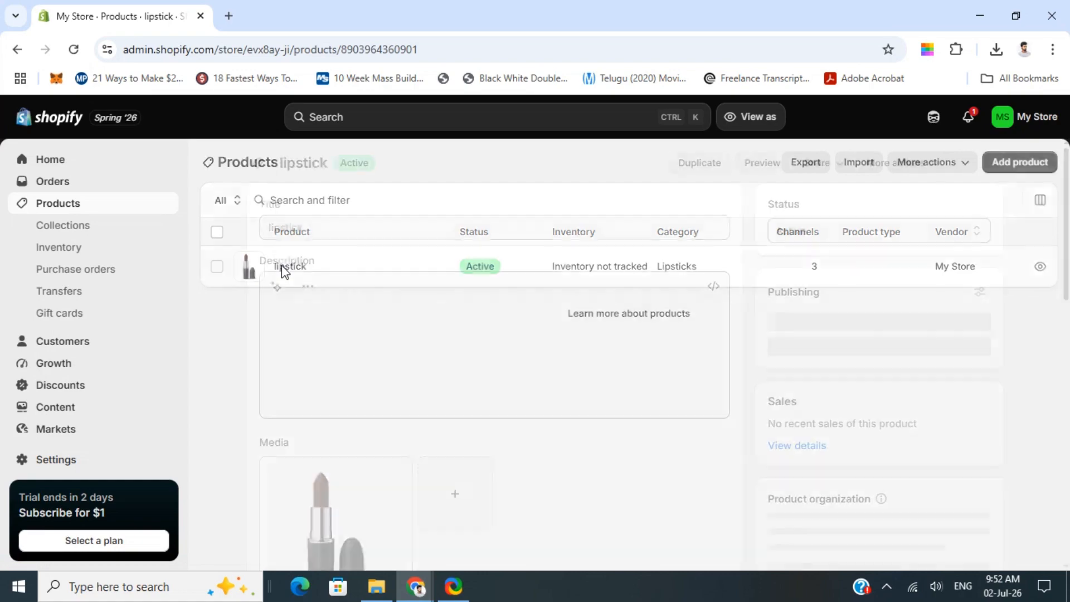
{"action": "scroll", "coordinate": [349, 387], "scroll_direction": "down", "scroll_amount": 5}
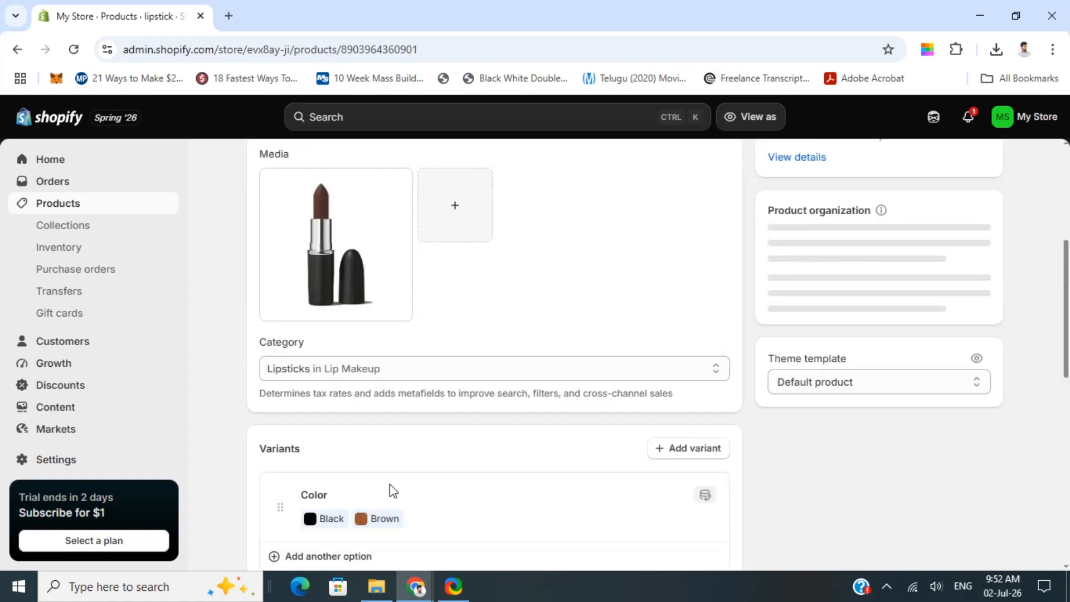
{"action": "scroll", "coordinate": [356, 477], "scroll_direction": "down", "scroll_amount": 2}
{"action": "scroll", "coordinate": [279, 418], "scroll_direction": "down", "scroll_amount": 3}
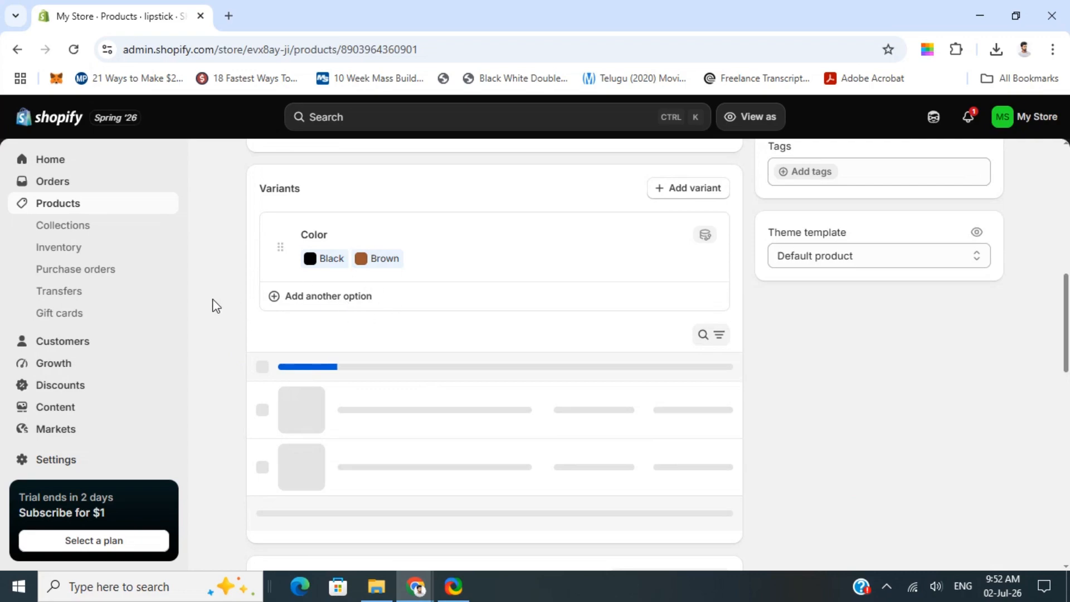
{"action": "scroll", "coordinate": [220, 312], "scroll_direction": "up", "scroll_amount": 1}
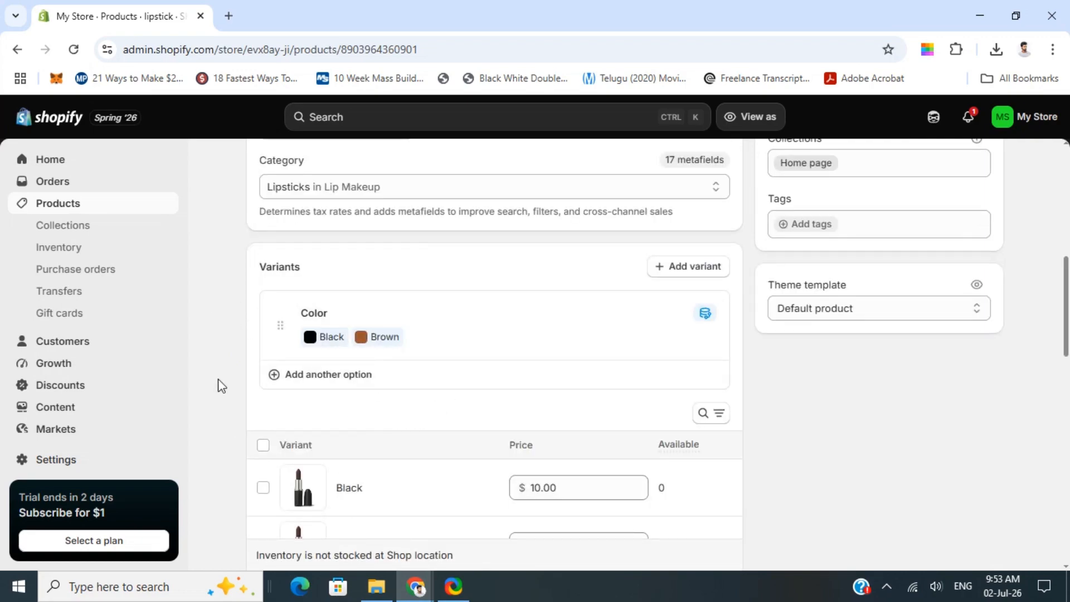
{"action": "left_click", "coordinate": [287, 382]}
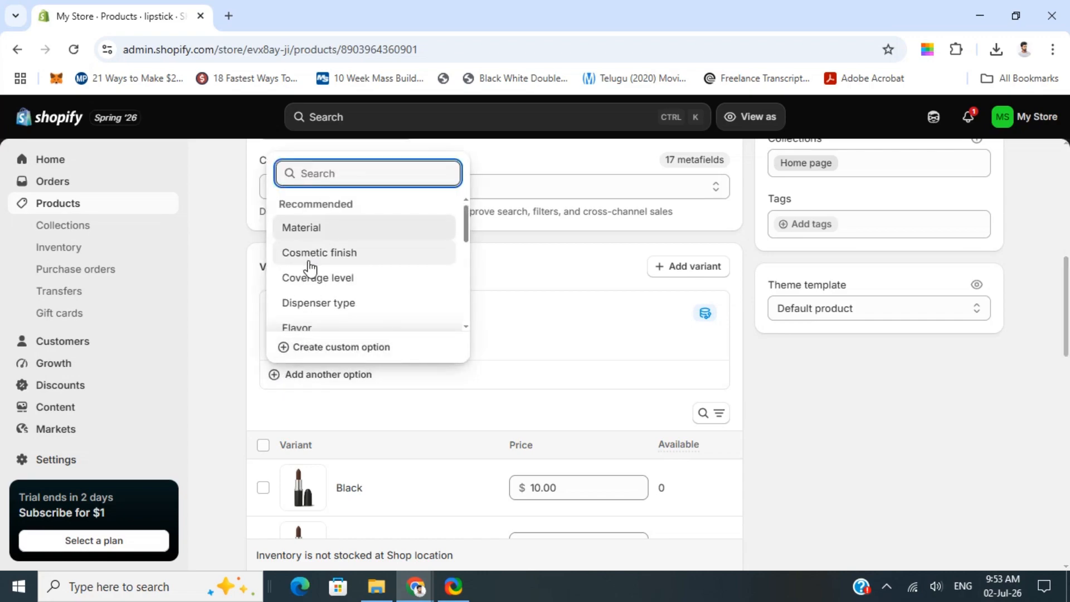
{"action": "scroll", "coordinate": [309, 268], "scroll_direction": "down", "scroll_amount": 5}
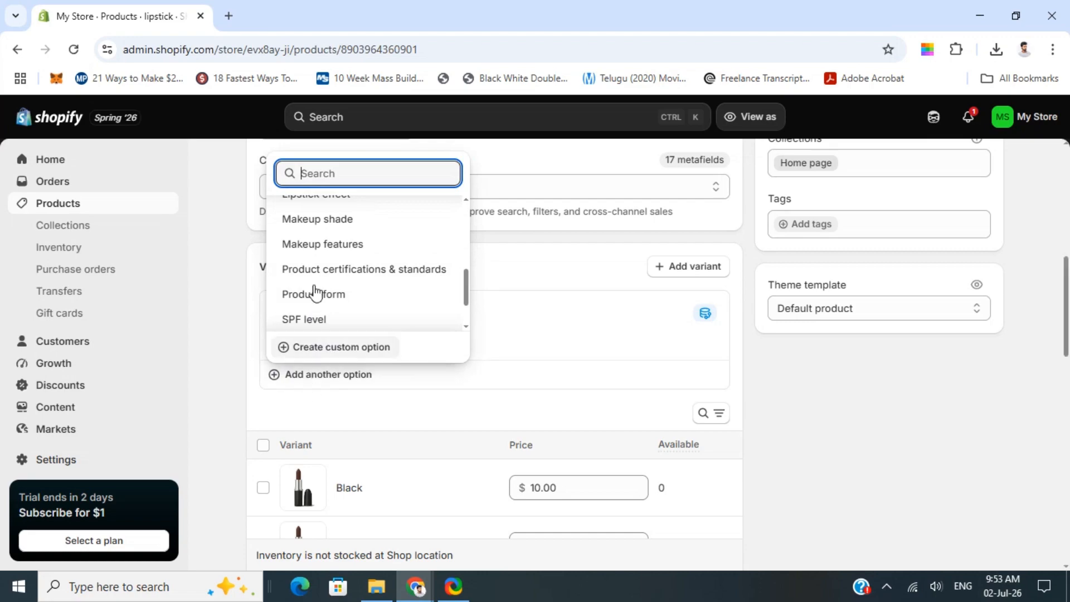
{"action": "left_click", "coordinate": [312, 347]}
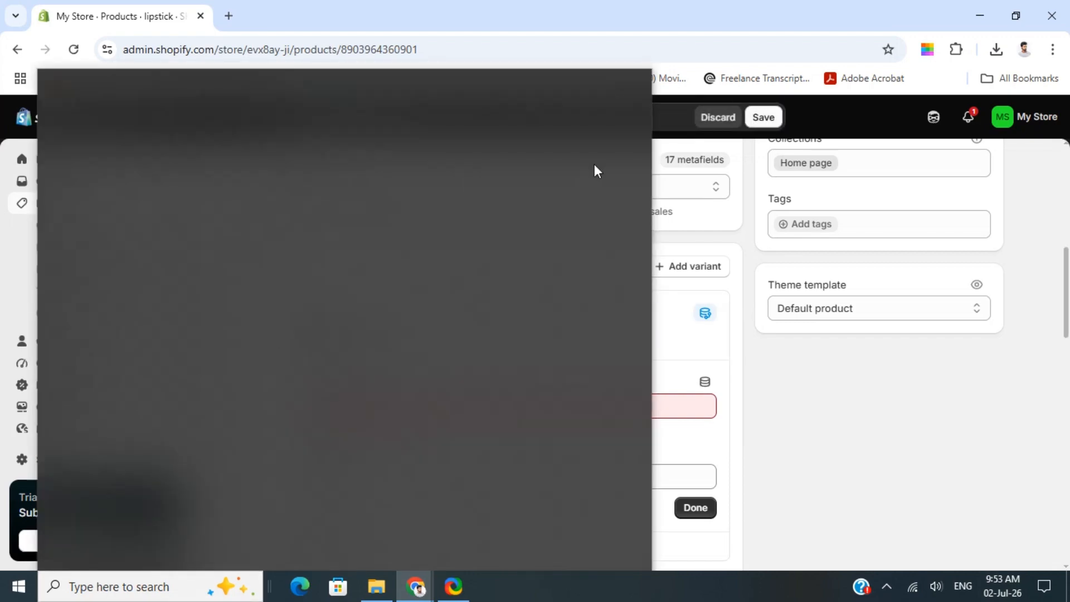
Step: Review the lipstick product's description, media, category, variant options, and the prices and availability of its variants
{"action": "scroll", "coordinate": [167, 421], "scroll_direction": "down", "scroll_amount": 3}
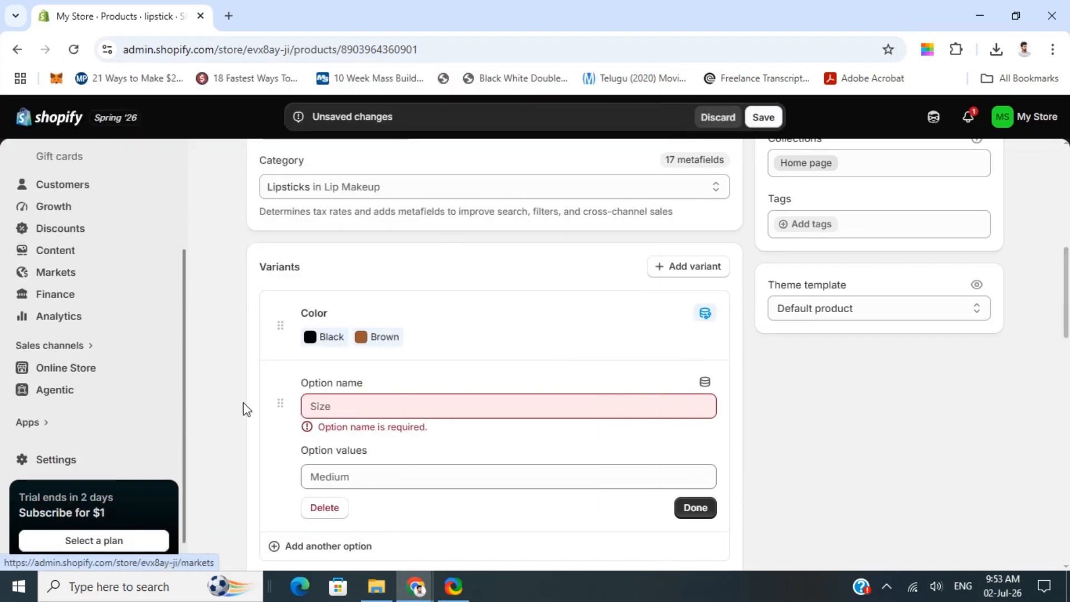
{"action": "scroll", "coordinate": [245, 413], "scroll_direction": "down", "scroll_amount": 3}
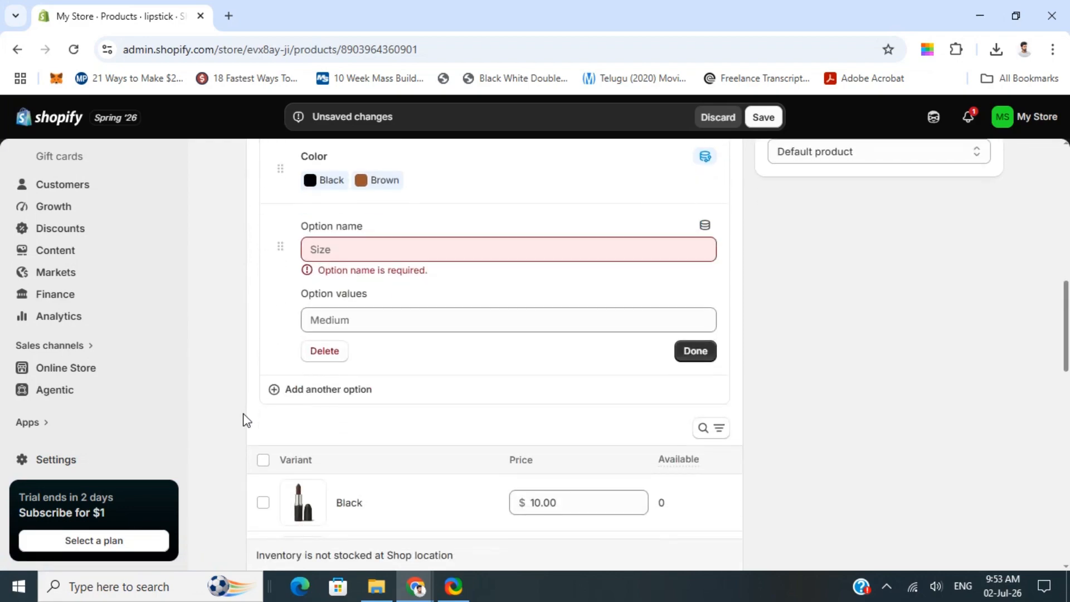
{"action": "scroll", "coordinate": [247, 421], "scroll_direction": "up", "scroll_amount": 8}
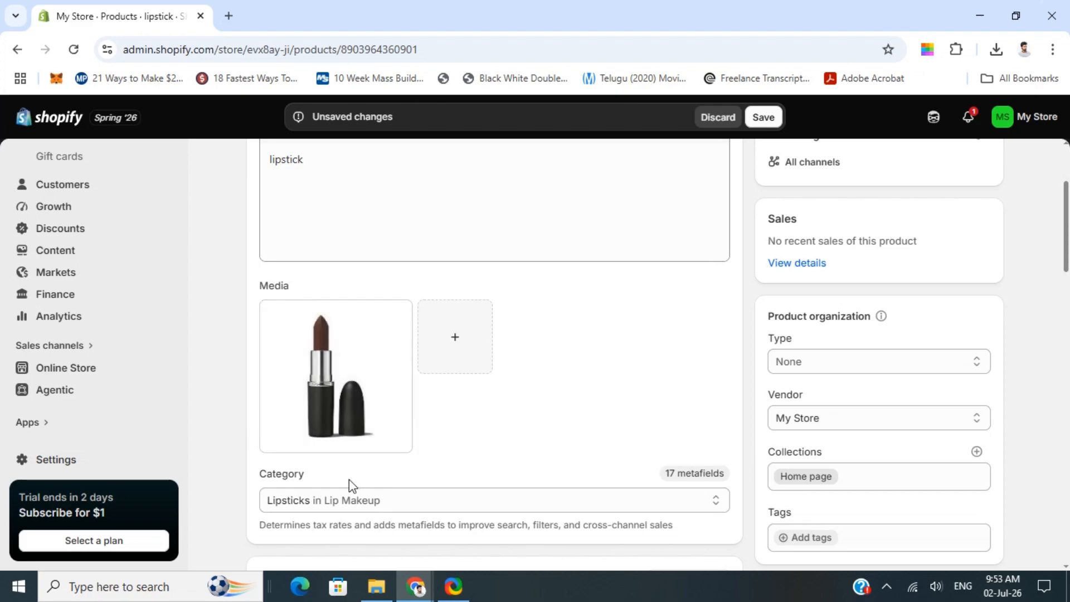
{"action": "scroll", "coordinate": [349, 479], "scroll_direction": "down", "scroll_amount": 3}
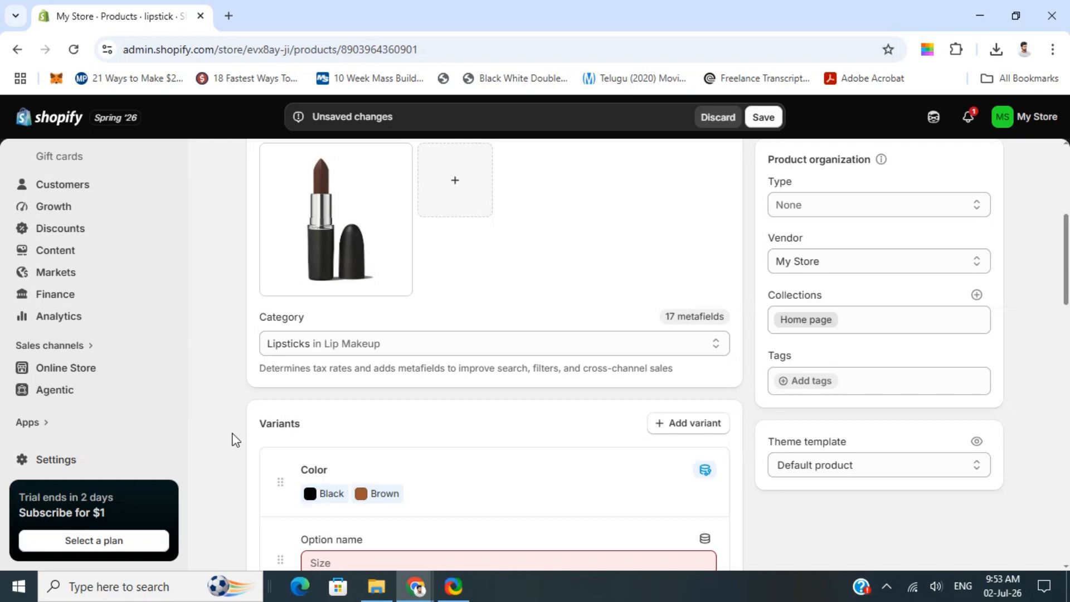
{"action": "scroll", "coordinate": [234, 439], "scroll_direction": "down", "scroll_amount": 2}
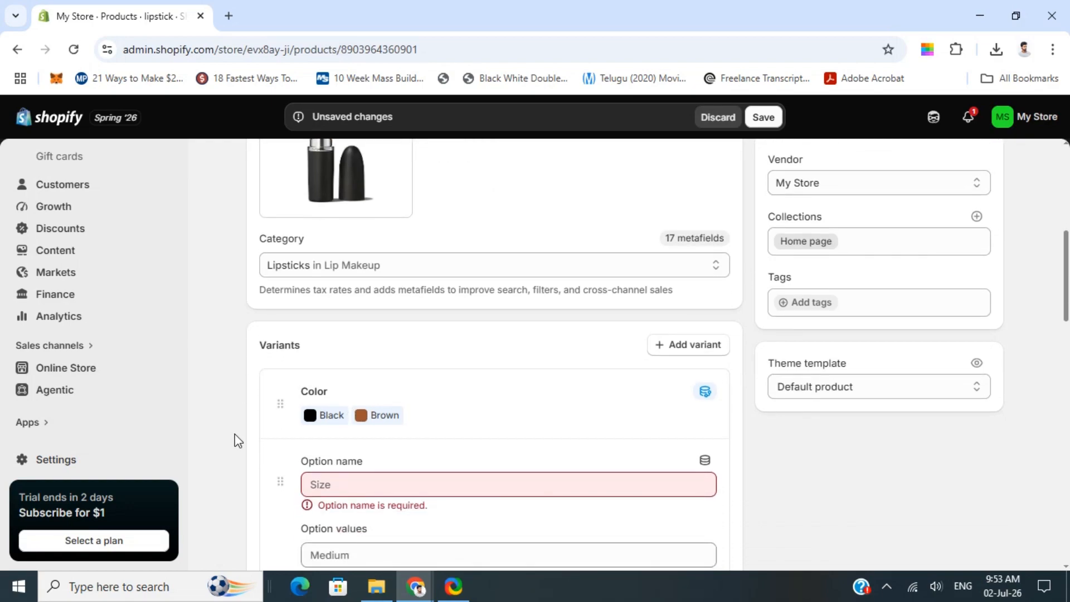
{"action": "scroll", "coordinate": [235, 440], "scroll_direction": "down", "scroll_amount": 5}
{"action": "scroll", "coordinate": [239, 443], "scroll_direction": "down", "scroll_amount": 1}
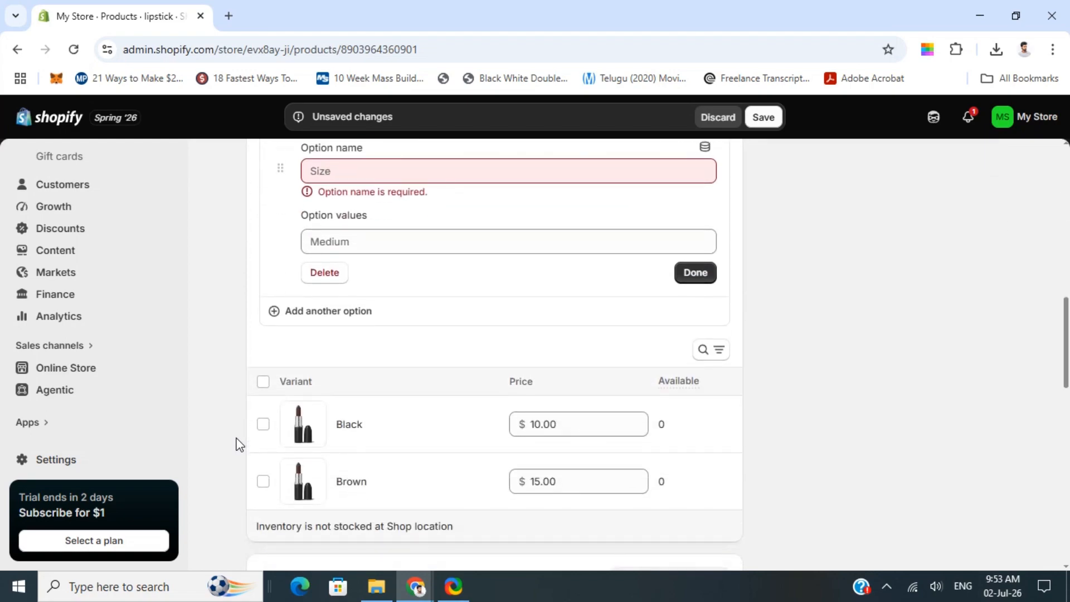
{"action": "scroll", "coordinate": [218, 430], "scroll_direction": "up", "scroll_amount": 2}
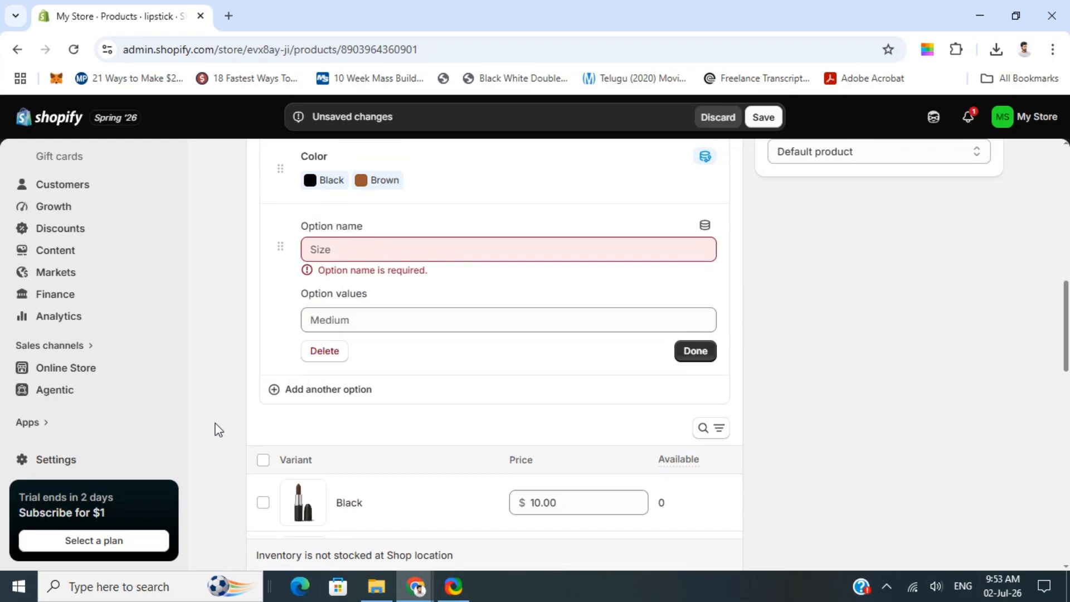
{"action": "scroll", "coordinate": [217, 430], "scroll_direction": "up", "scroll_amount": 10}
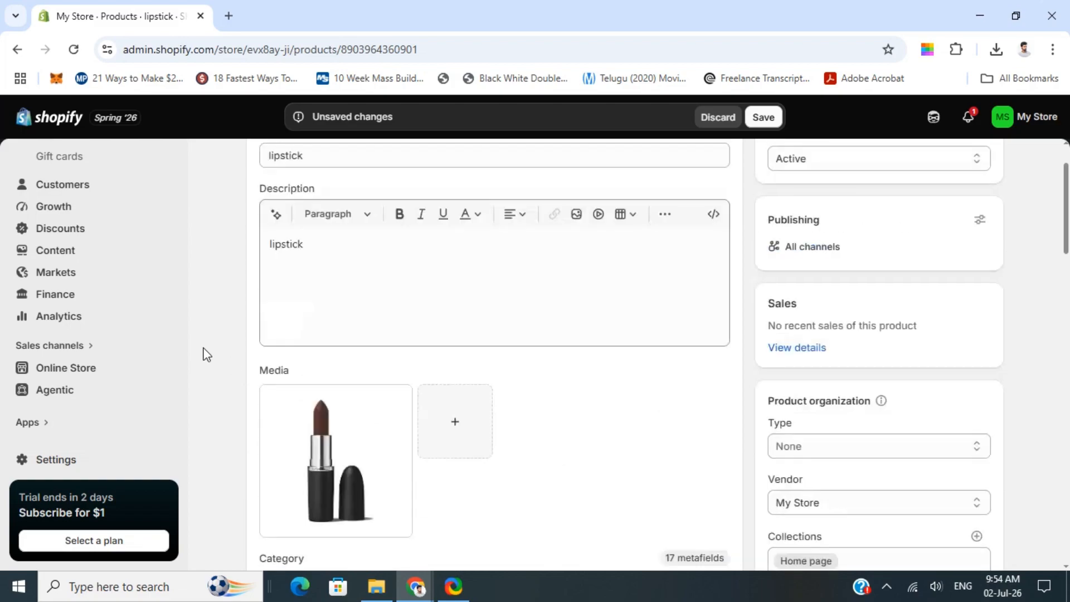